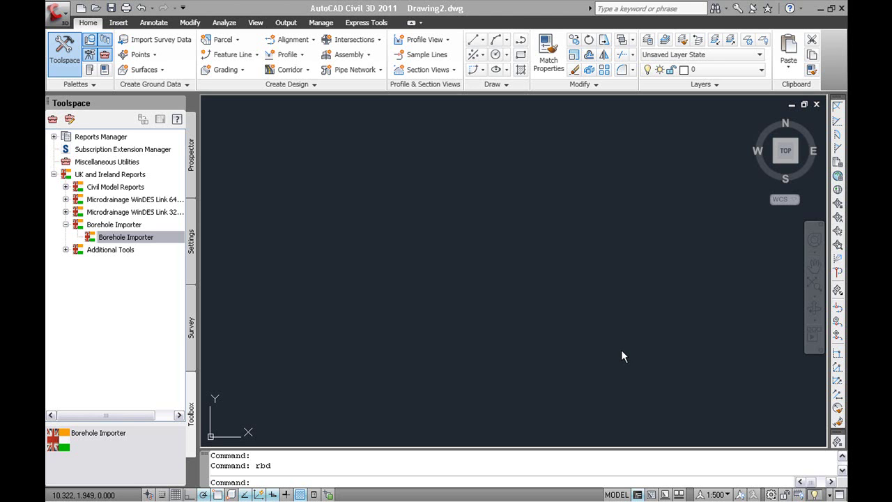
Step: Start the Borehole Importer and set the input files path to the My Passport (G:) drive
double_click(141, 238)
left_click(570, 95)
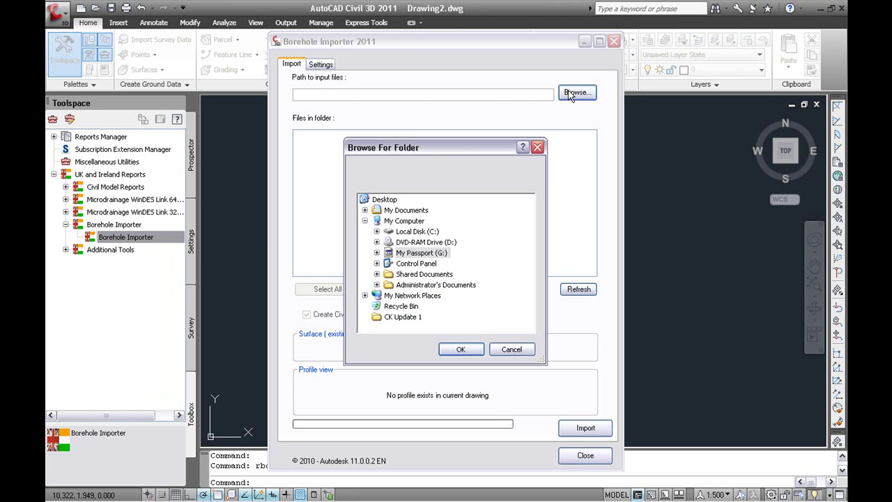
left_click(461, 349)
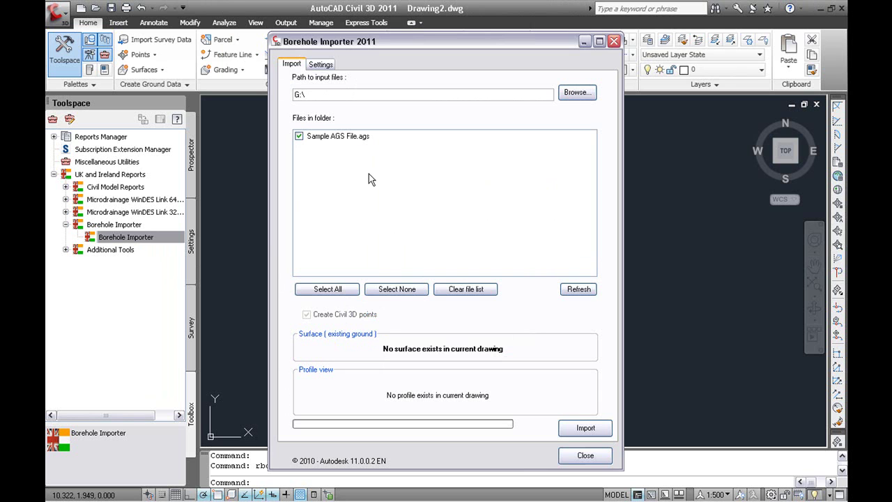
Step: Review the importer settings, import Sample AGS File.ags into the drawing, and close the importer
left_click(320, 65)
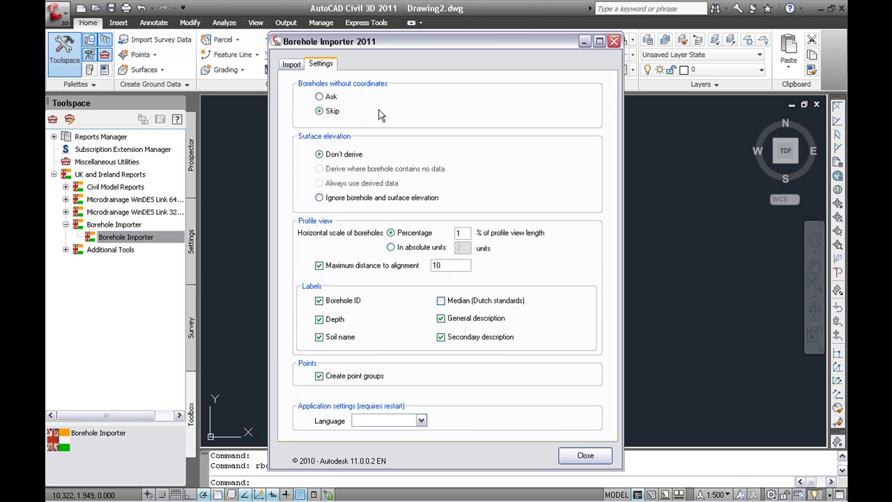
left_click(291, 64)
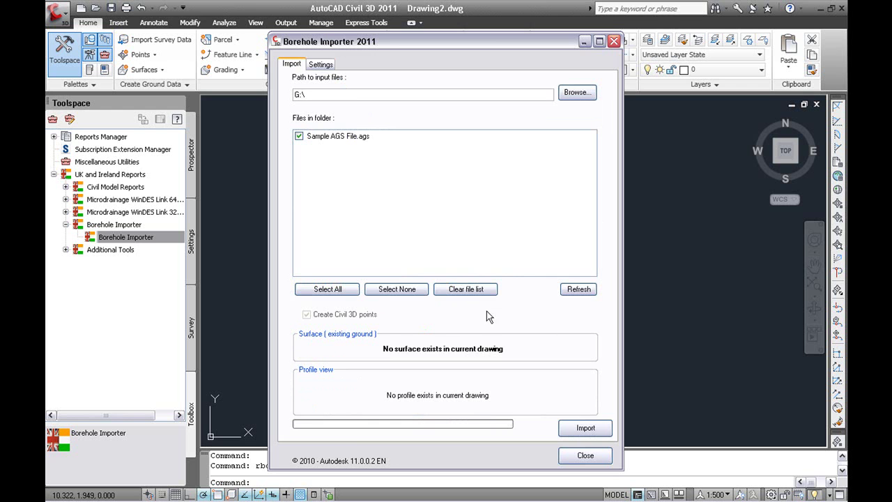
left_click(569, 431)
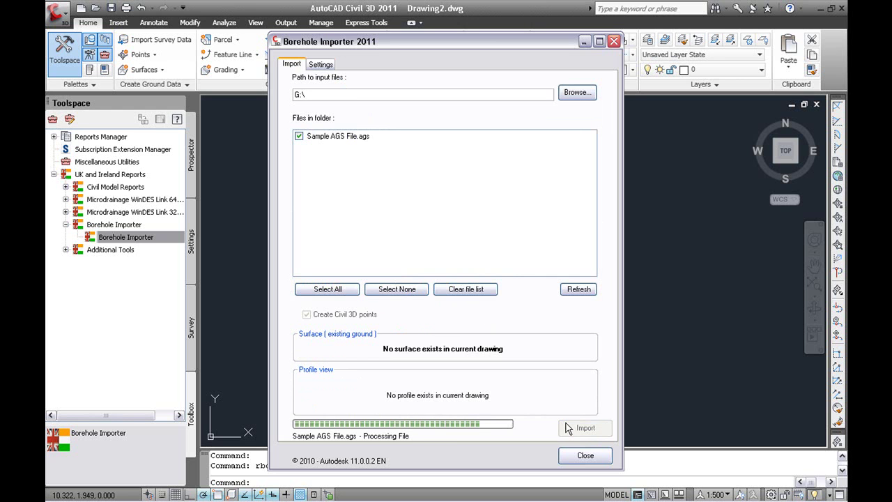
left_click(586, 456)
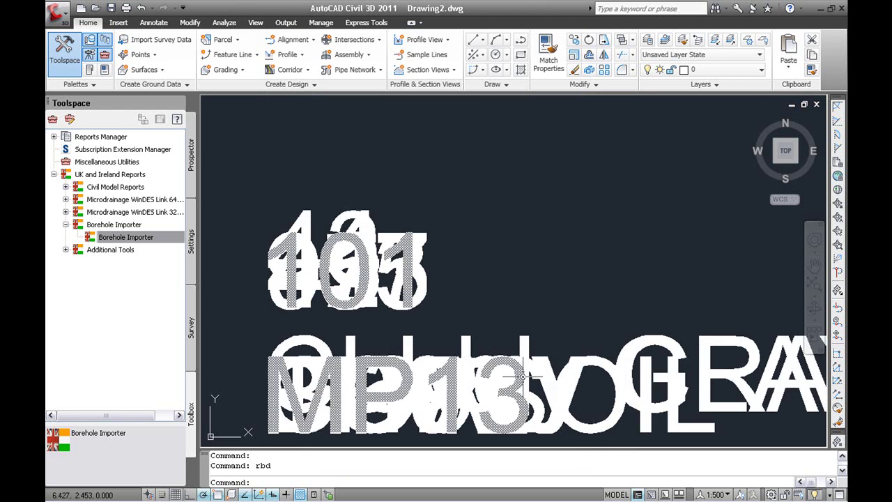
Step: Pull the "Sandy gravelly cobbly bouldery CLAY" label of point 166 out below its overlapping point marker
middle_click(524, 319)
middle_click(524, 319)
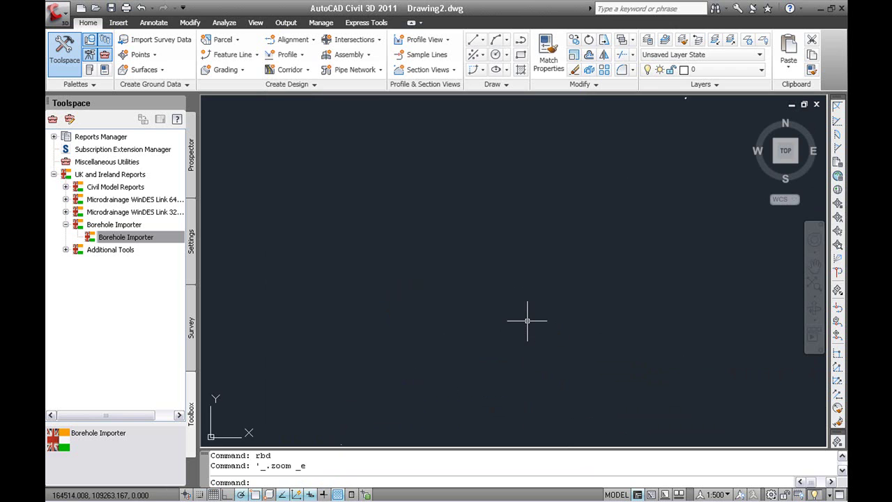
scroll(584, 193, "up", 5)
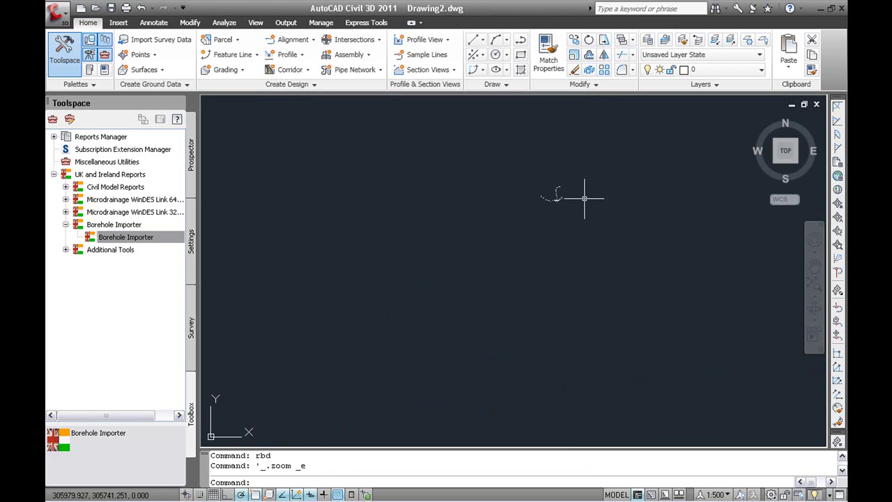
scroll(423, 244, "up", 8)
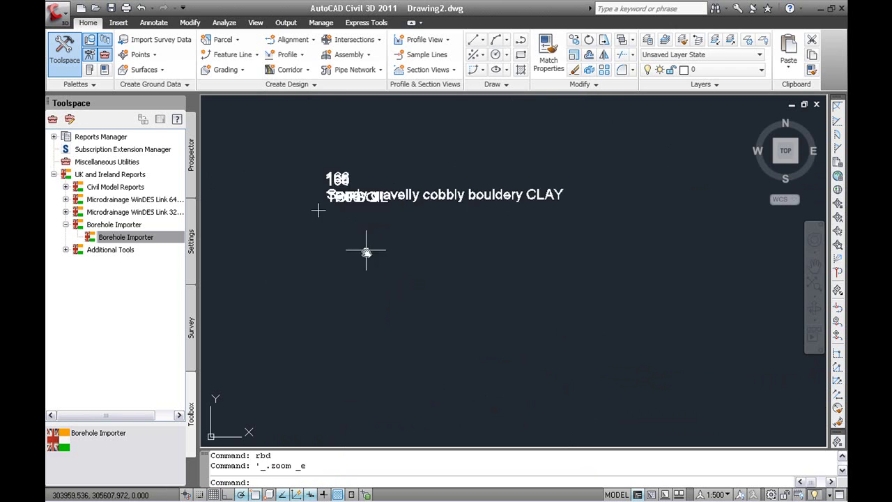
middle_click_drag(367, 251, 398, 325)
scroll(398, 325, "down", 2)
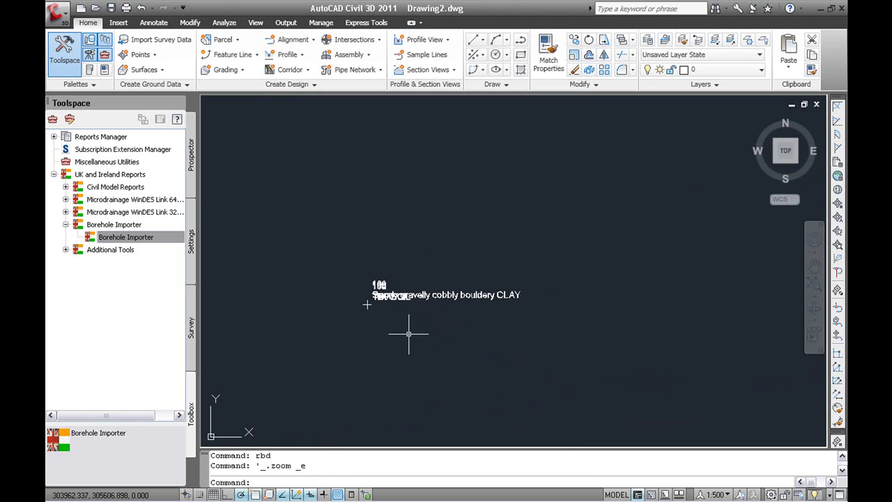
scroll(372, 318, "up", 2)
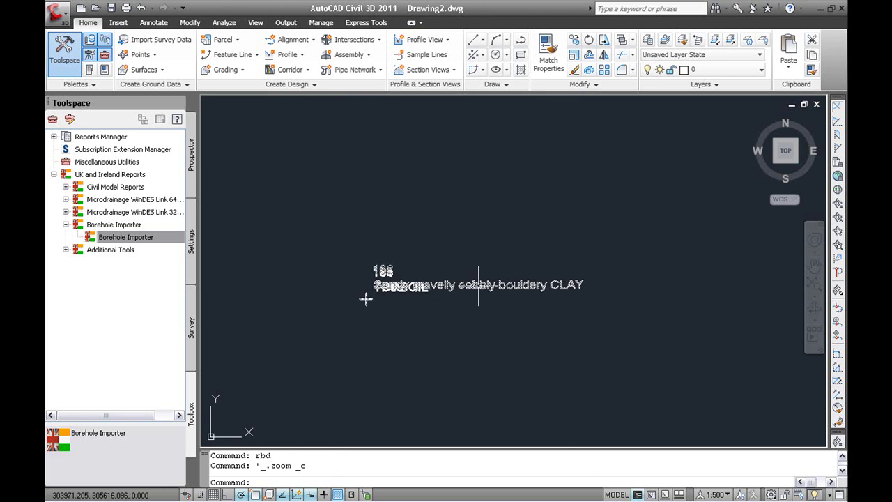
left_click(366, 300)
left_click(369, 299)
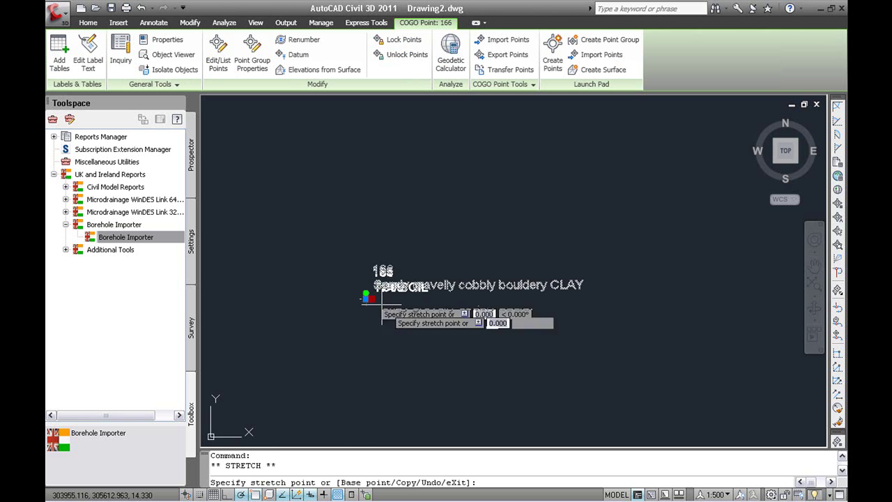
left_click(387, 330)
Step: Pull the TOPSOIL label of point 165 out to the upper left of the same marker and clear the selection
left_click(355, 295)
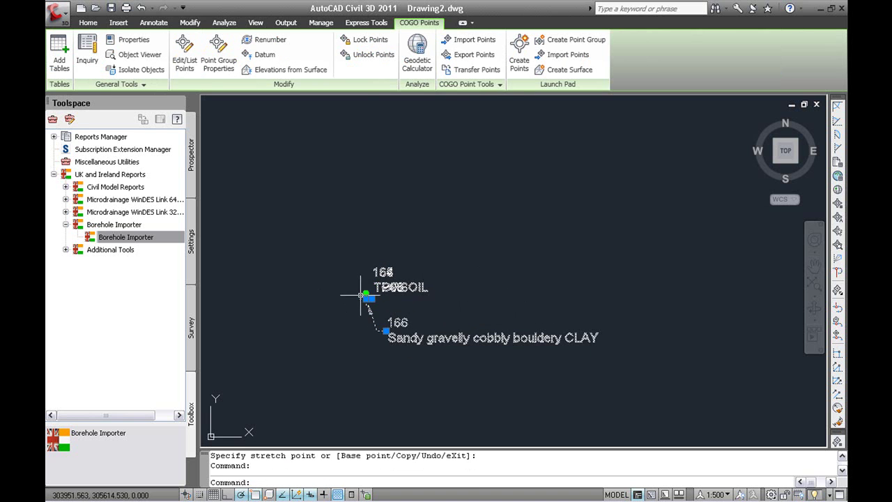
left_click(359, 295)
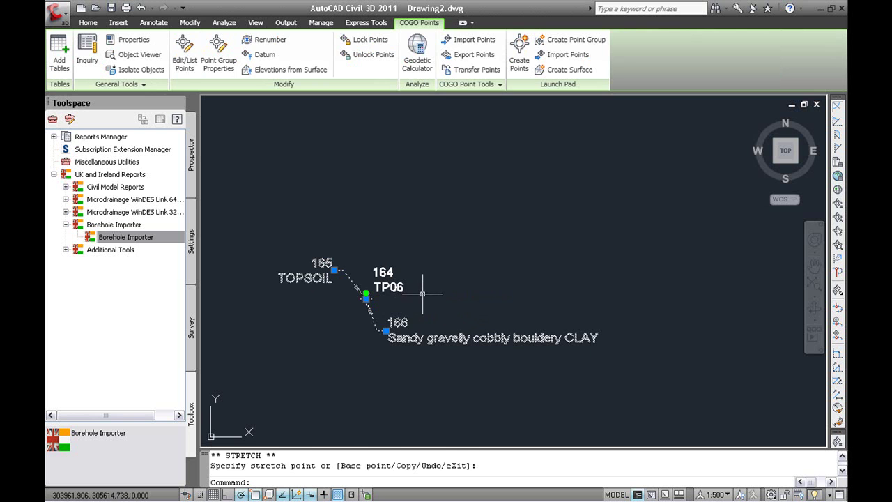
key("Escape")
key("Escape")
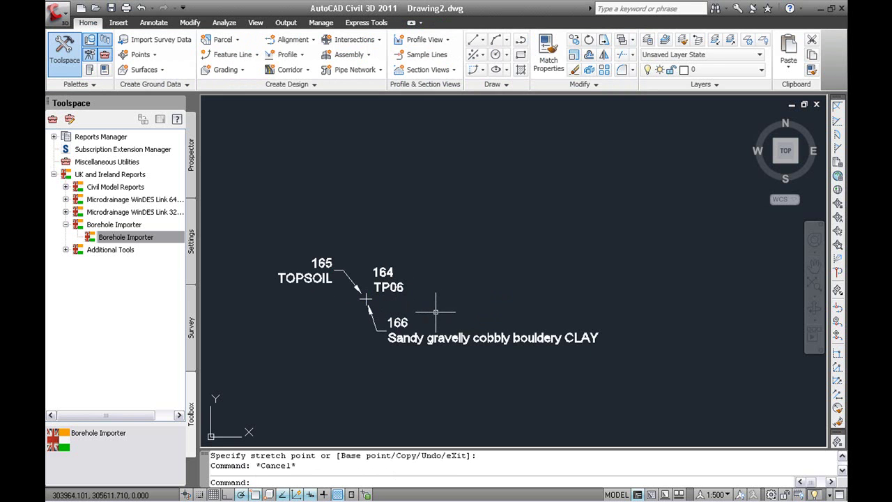
Step: Switch to the SE Isometric view and examine how the imported borehole points are stacked by elevation
left_click(256, 23)
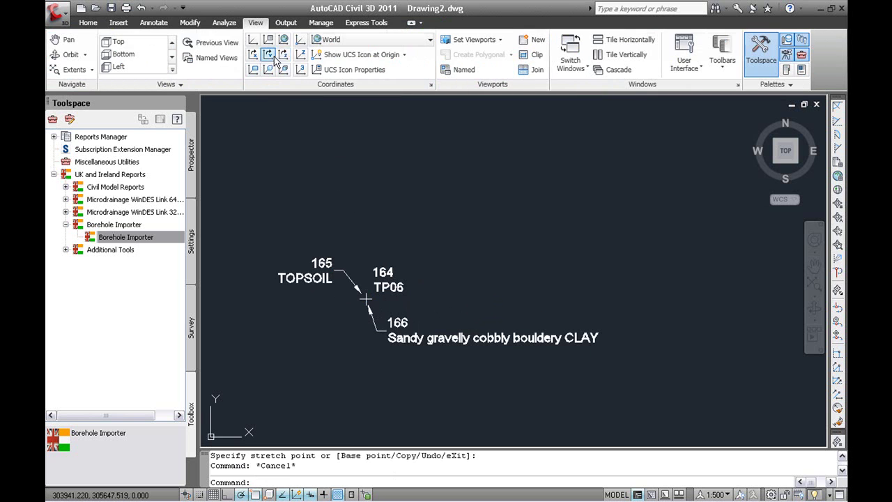
left_click(172, 60)
left_click(171, 59)
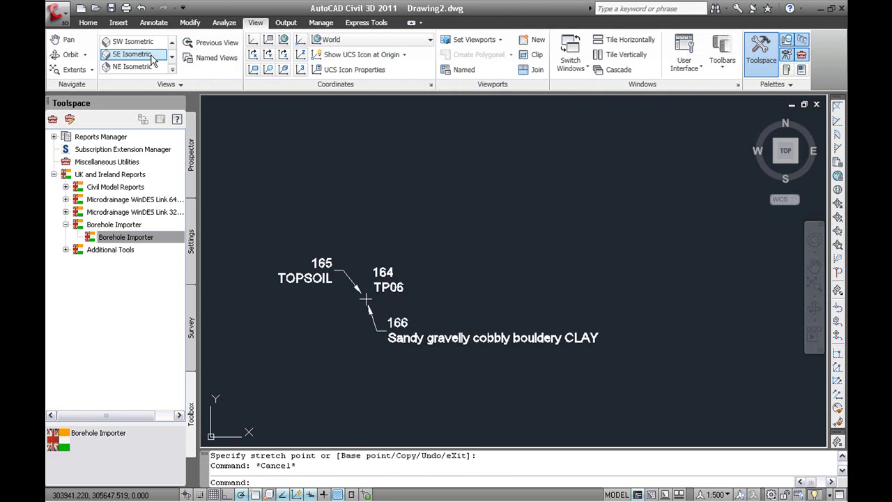
left_click(131, 54)
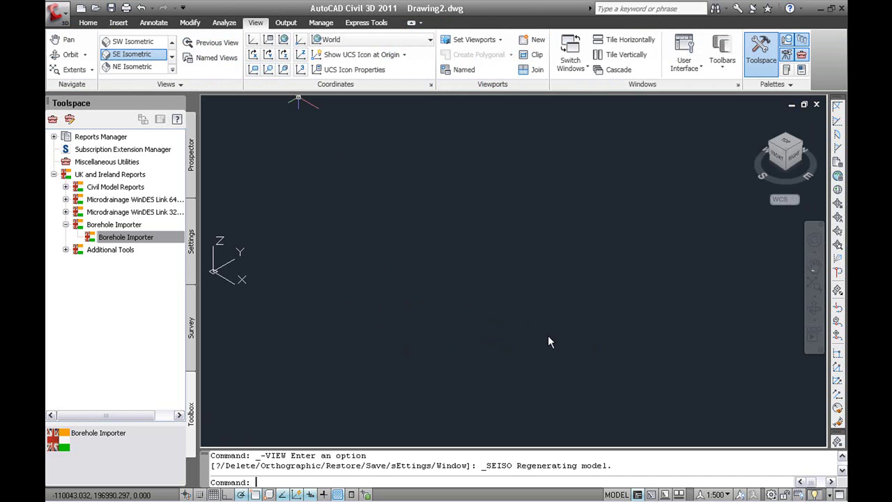
scroll(604, 243, "down", 3)
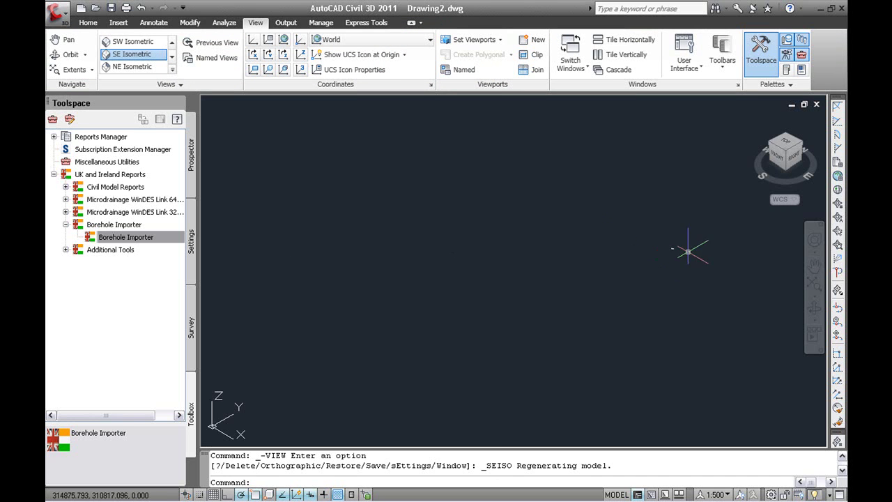
scroll(585, 231, "up", 5)
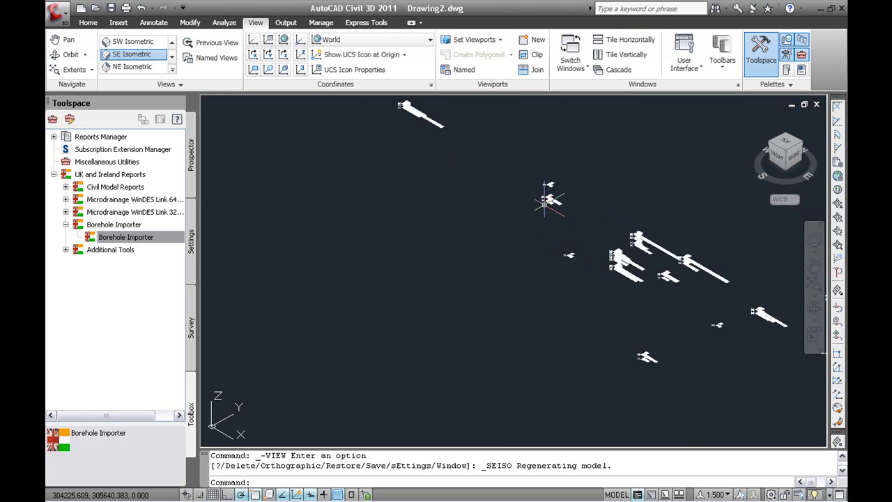
scroll(544, 202, "up", 5)
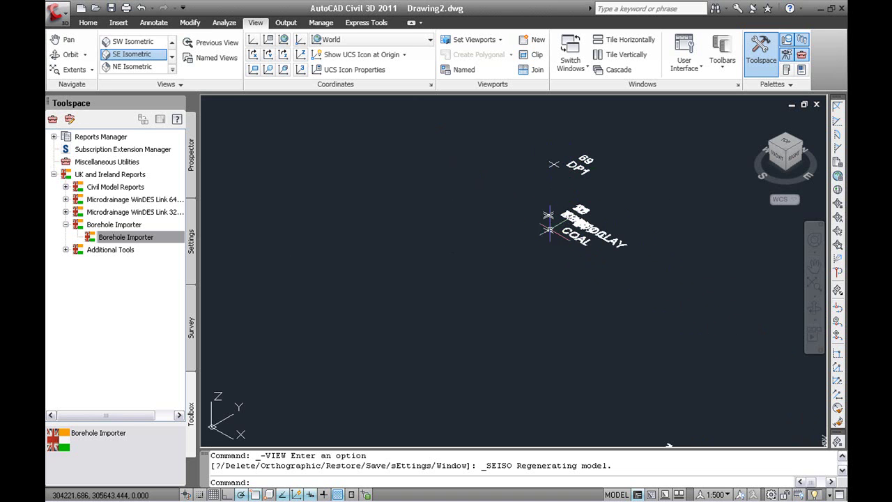
scroll(438, 199, "down", 3)
mouse_move(438, 199)
middle_mouse_down()
mouse_move(434, 259)
mouse_move(521, 359)
middle_mouse_up()
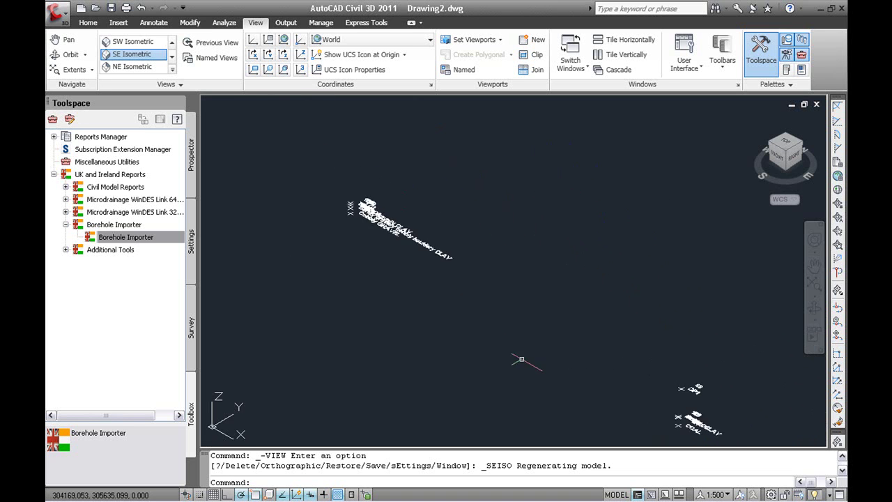
scroll(522, 359, "down", 1)
scroll(383, 226, "up", 2)
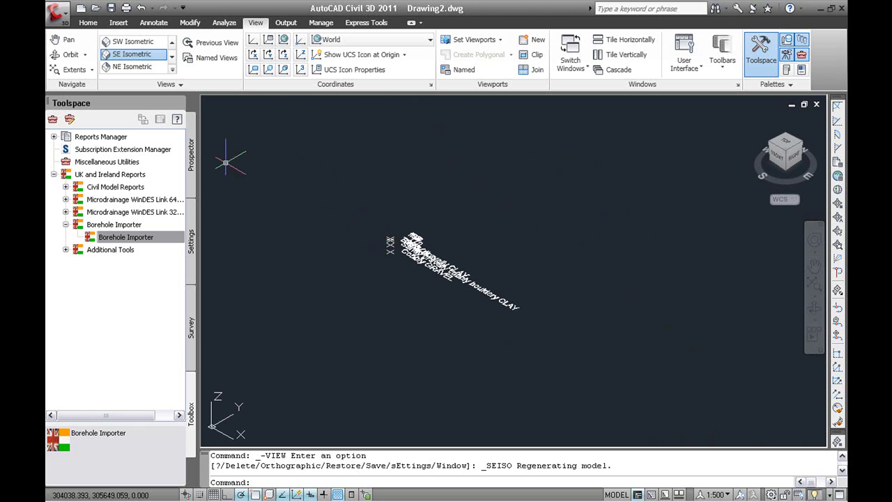
Step: Return to the Top view and frame all the imported borehole points
left_click(172, 43)
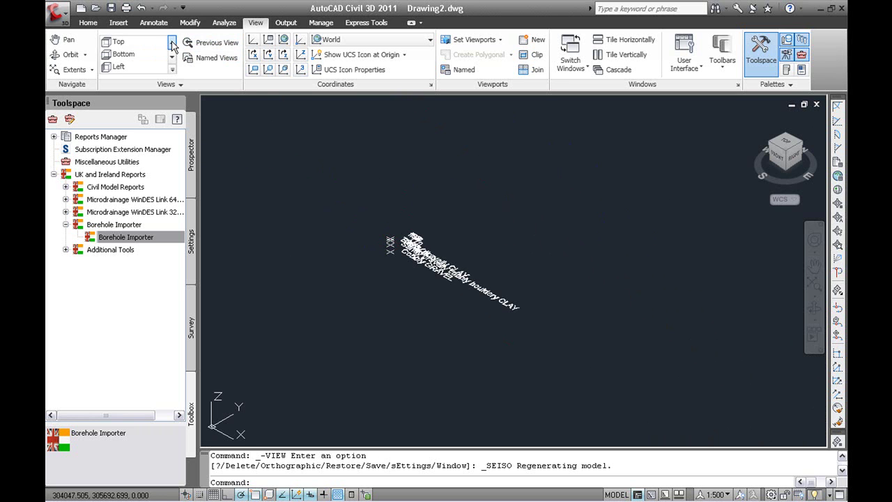
left_click(136, 42)
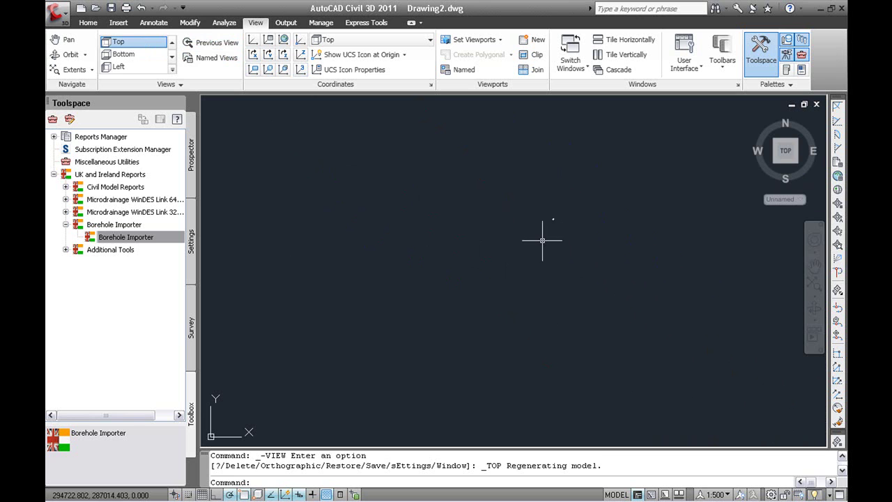
scroll(534, 253, "down", 4)
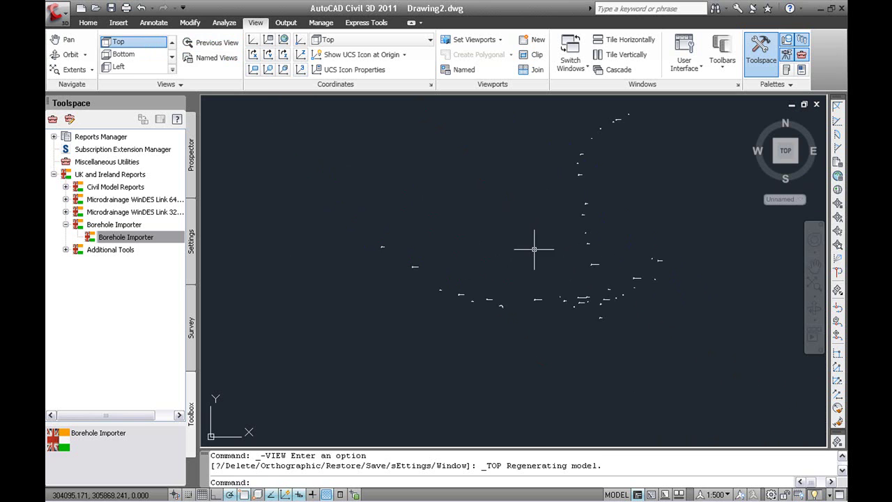
mouse_move(543, 230)
middle_mouse_down()
mouse_move(502, 283)
mouse_move(472, 304)
middle_mouse_up()
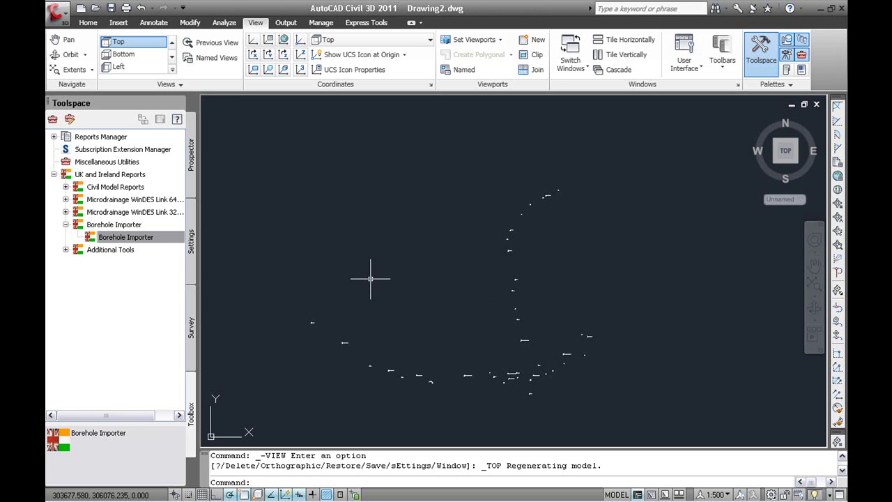
Step: Create a TIN surface named eg with the Triangulation style
left_click(195, 182)
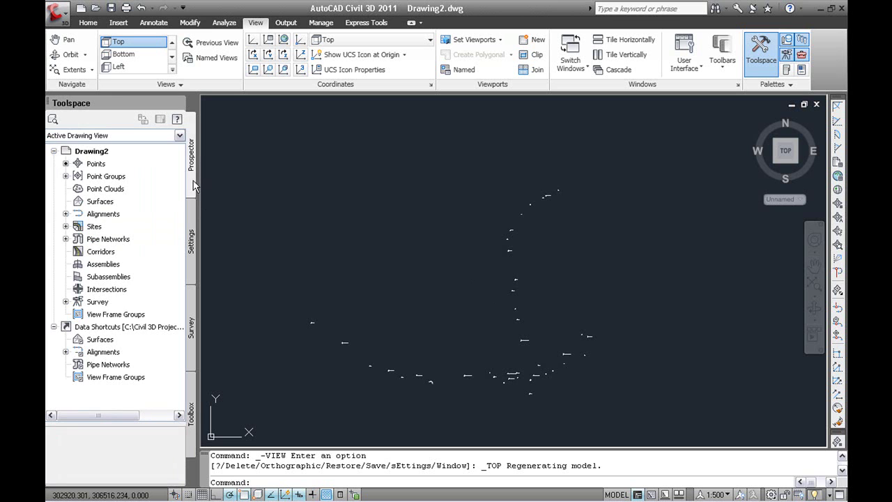
right_click(117, 202)
left_click(148, 204)
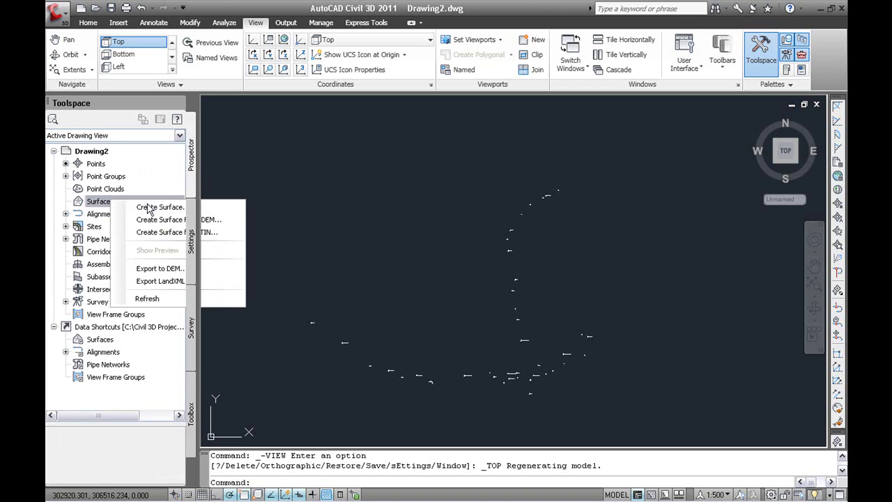
left_click(555, 213)
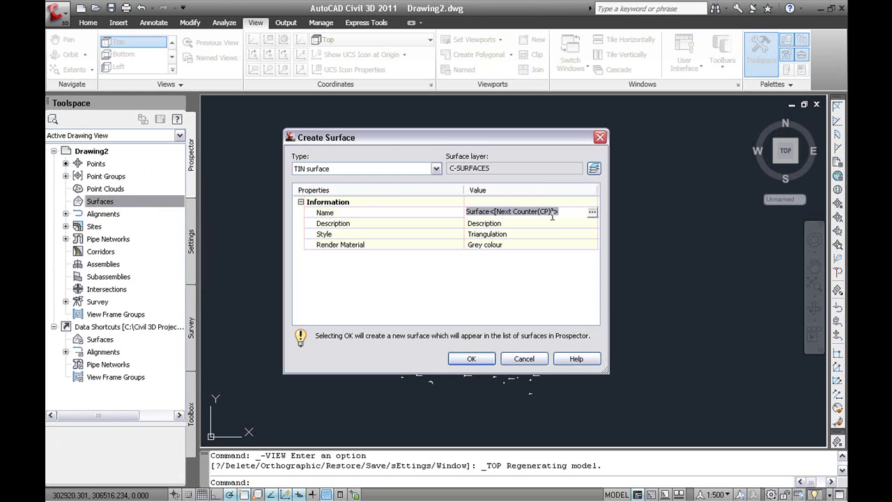
type("eg")
left_click(471, 359)
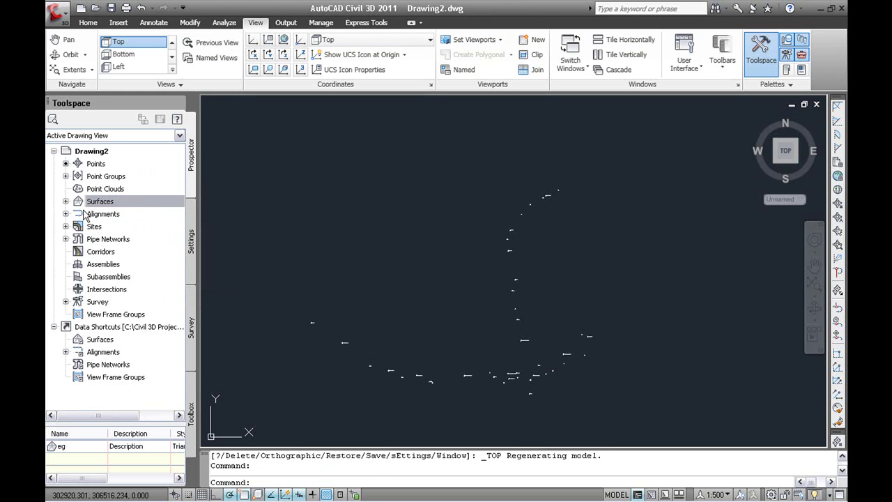
Step: Add the BOREHOLES point group to the definition of the eg surface
left_click(65, 201)
left_click(78, 214)
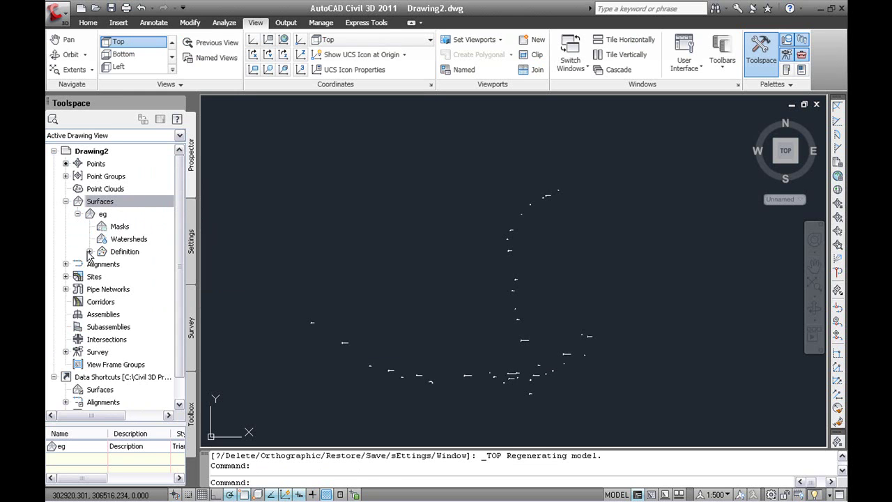
left_click(89, 251)
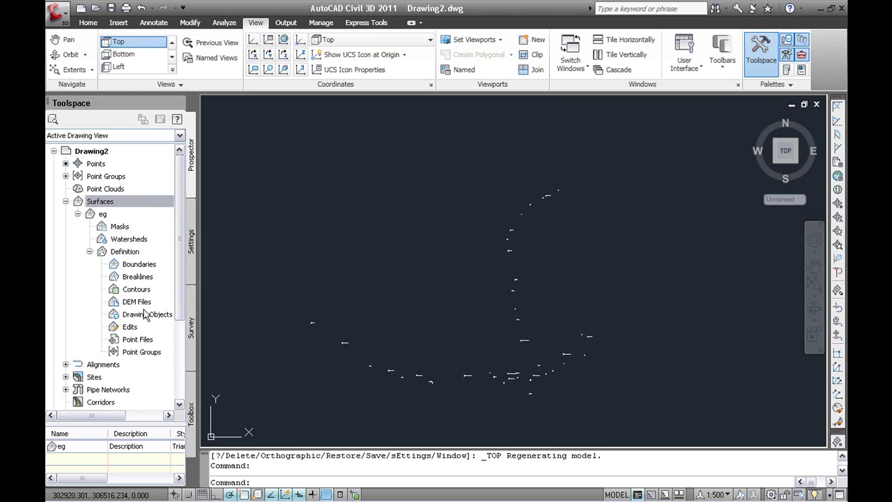
right_click(154, 353)
left_click(186, 357)
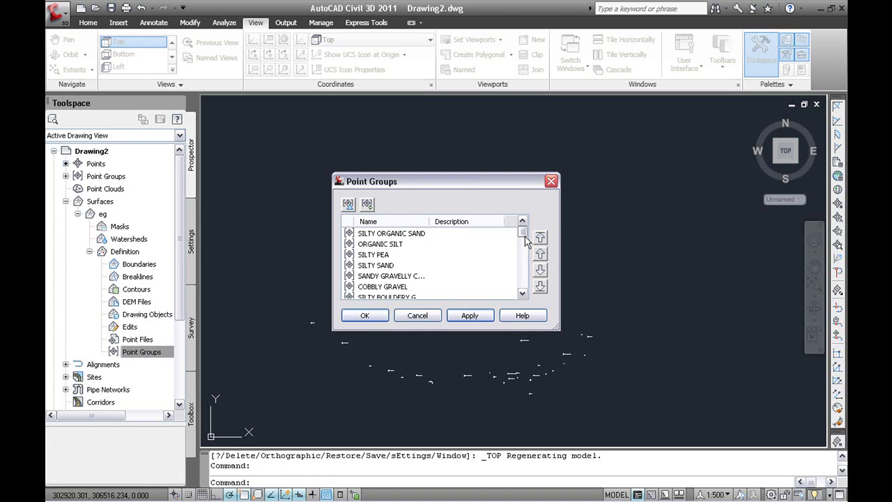
left_click_drag(525, 237, 523, 288)
left_click(394, 276)
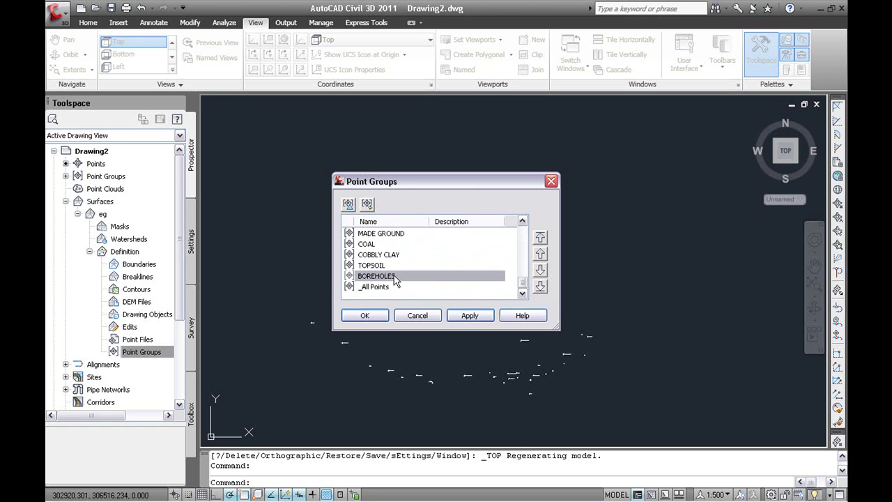
left_click(366, 315)
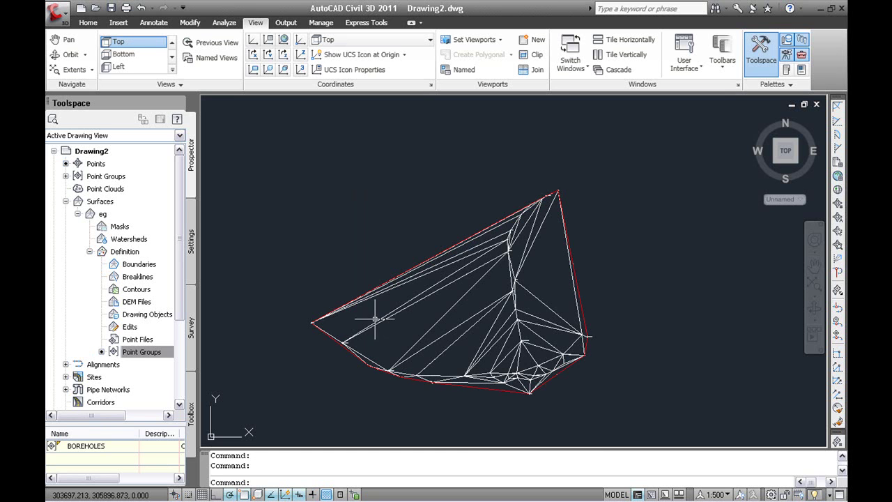
Step: Change the surface style of eg to Border
scroll(384, 342, "up", 2)
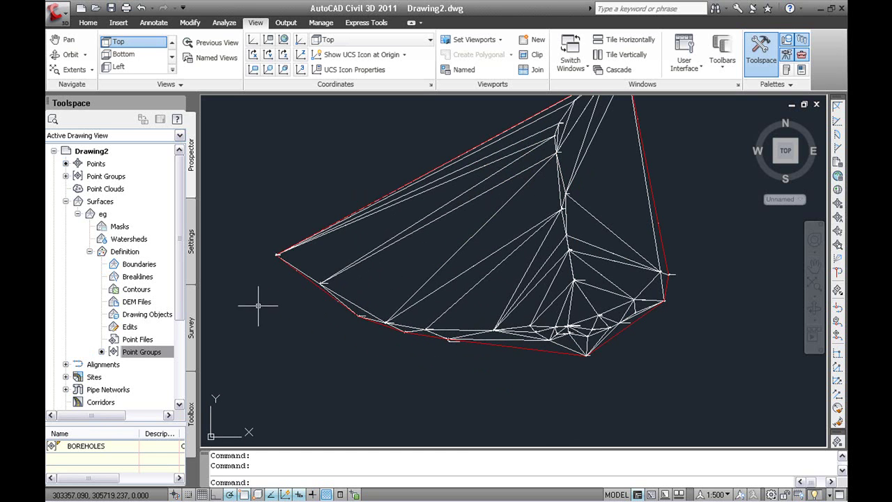
left_click(98, 202)
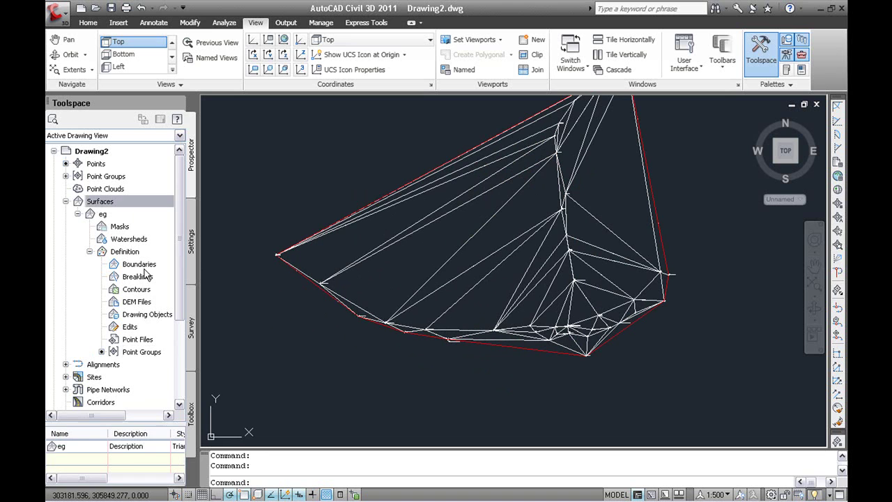
left_click(183, 448)
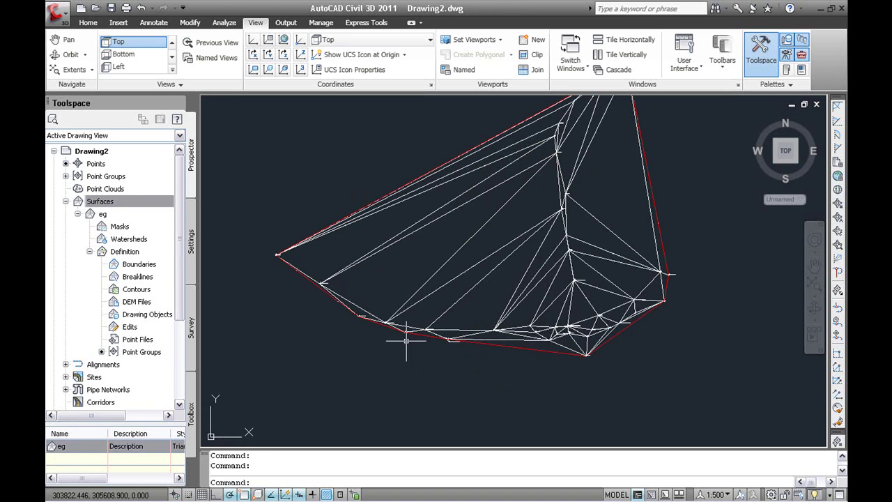
left_click(179, 446)
left_click(432, 249)
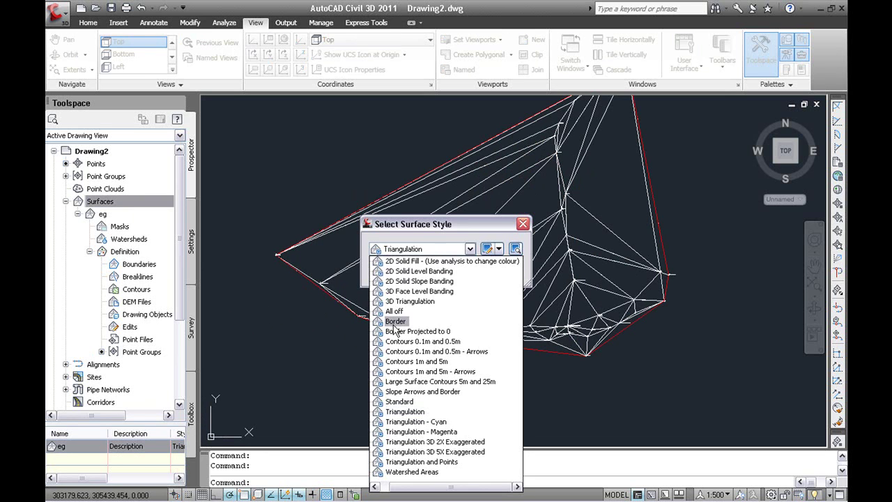
left_click(394, 325)
left_click(393, 272)
Step: Start a centerline alignment by layout, keeping the default name, no site and the Design Style LWT style
middle_click_drag(473, 338, 465, 337)
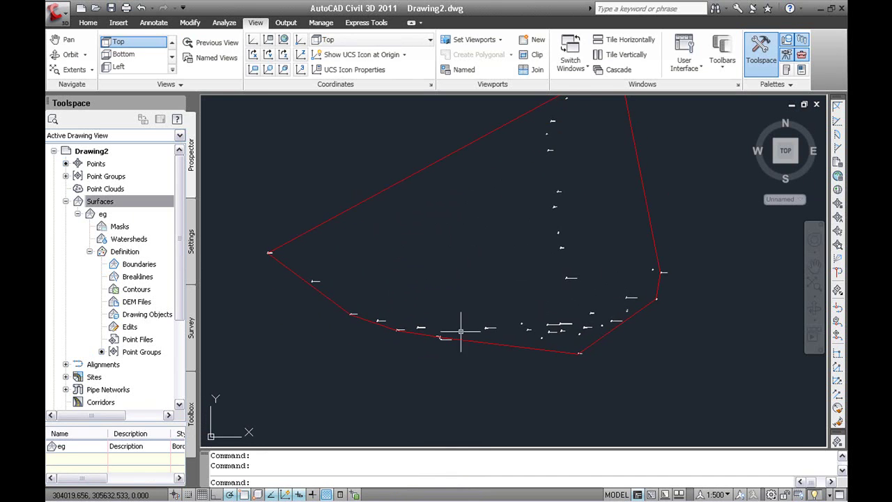
left_click(89, 23)
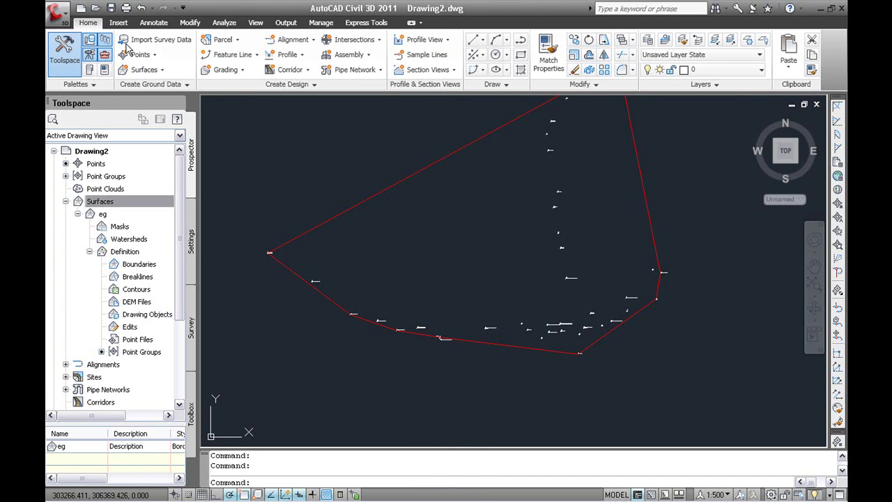
left_click(293, 40)
left_click(299, 56)
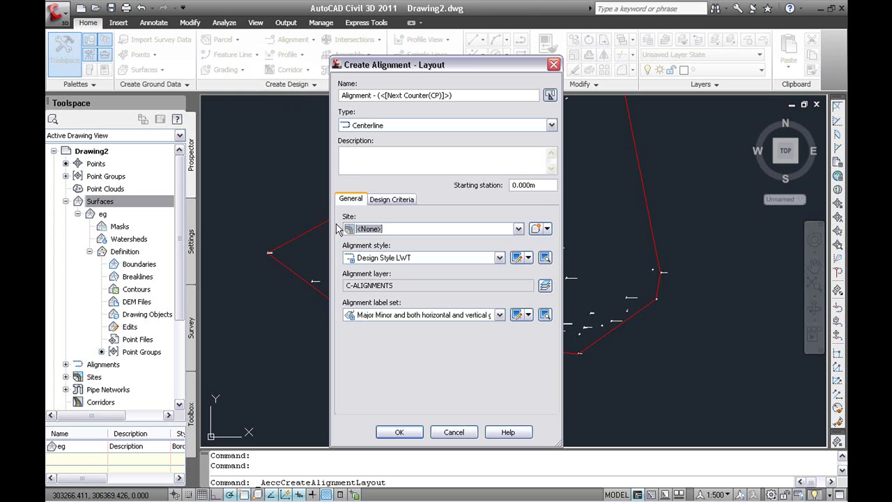
left_click(399, 432)
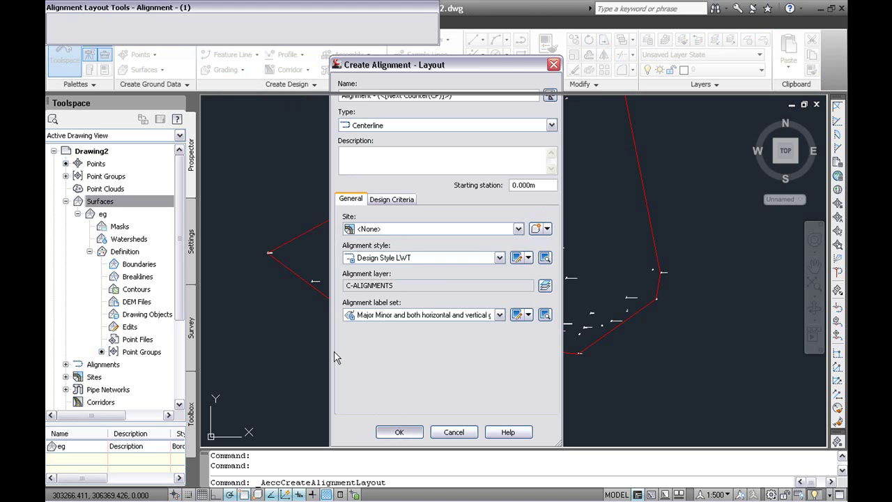
Step: With object snap off, draw the alignment as three tangents without curves along the southern boreholes, about 973 m long in total
left_click(66, 22)
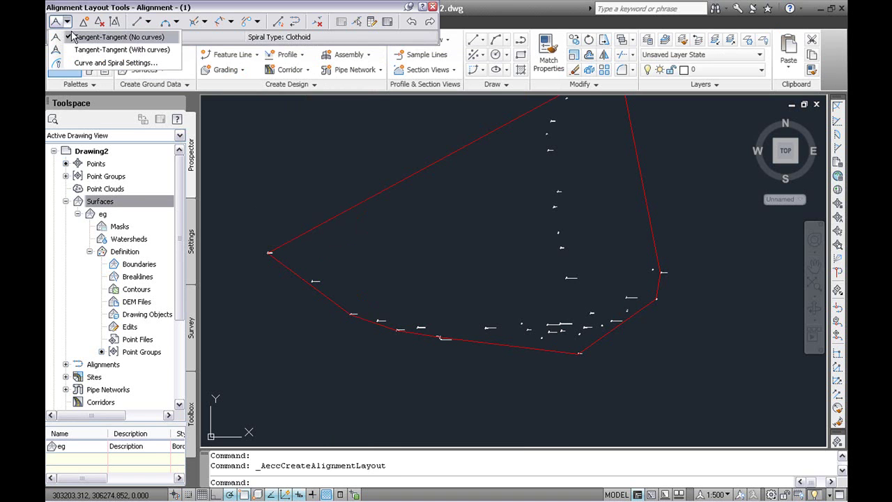
left_click(78, 40)
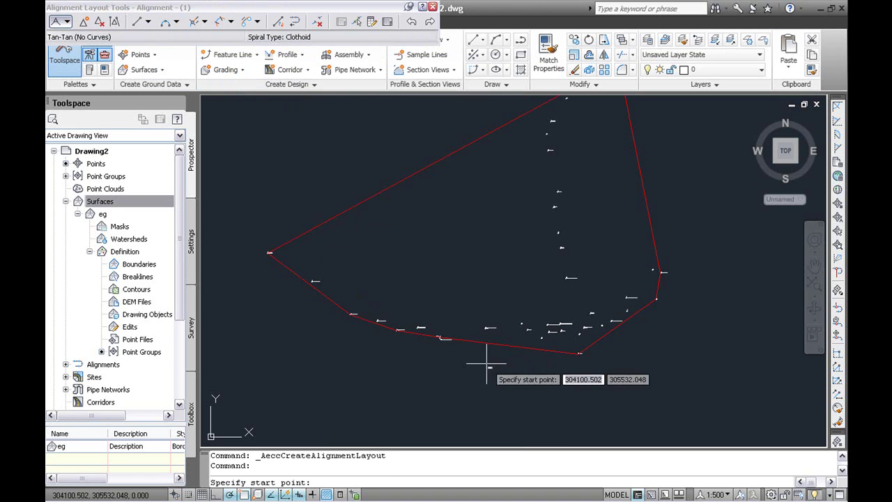
key("F3")
left_click(333, 286)
left_click(381, 319)
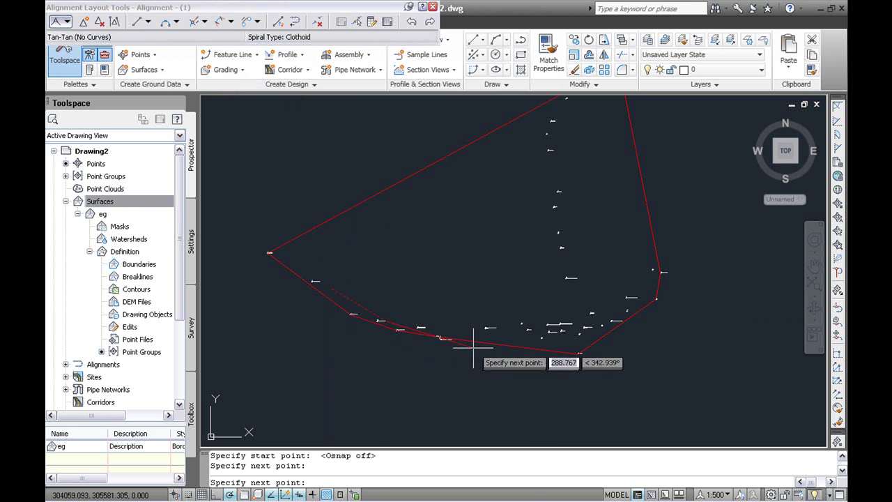
left_click(474, 340)
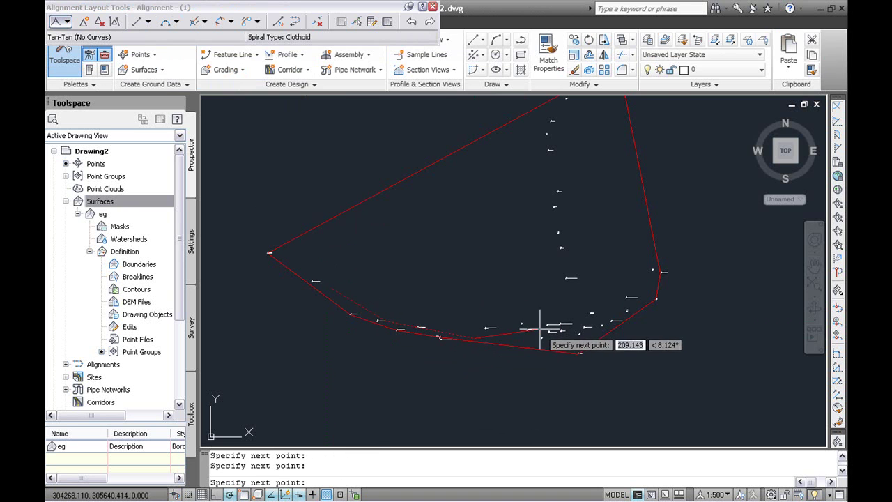
left_click(626, 305)
key("Return")
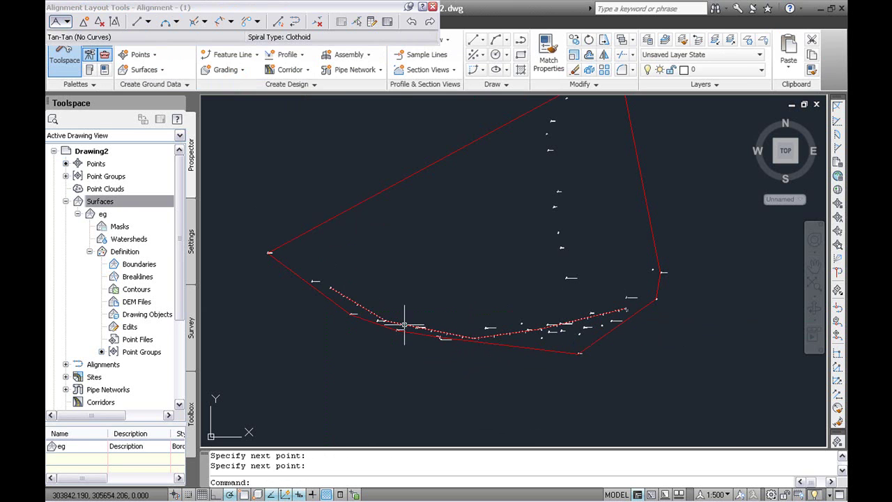
left_click(432, 7)
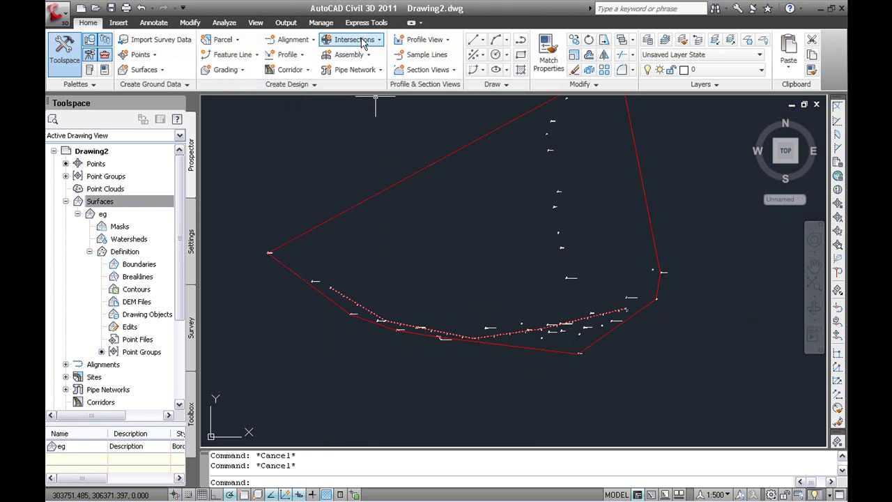
Step: Sample a surface profile from eg along the full length of Alignment - (1)
left_click(288, 60)
left_click(290, 74)
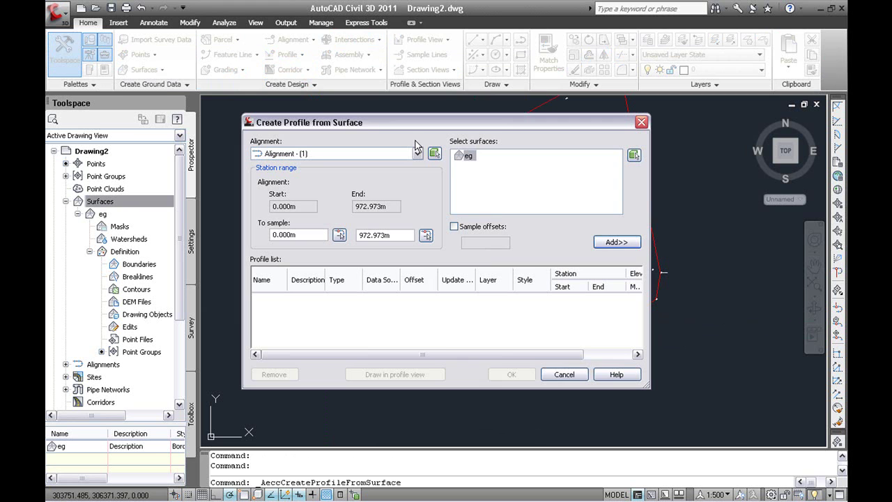
left_click(611, 243)
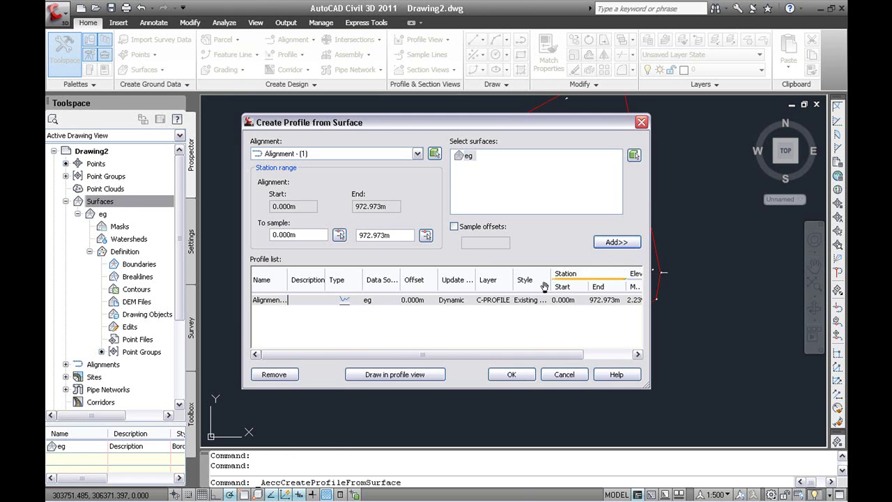
Step: Draw the sampled eg profile in a profile view with default settings, placed in the empty area east of the surface
left_click(427, 376)
left_click(537, 396)
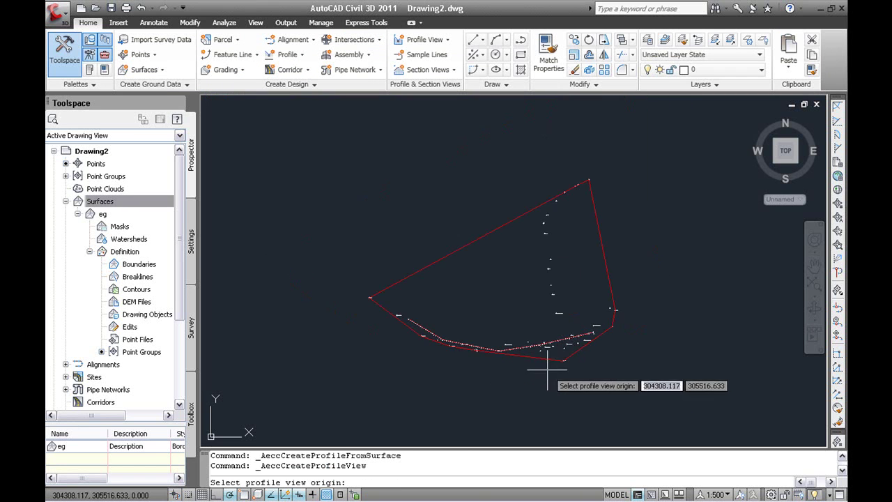
left_click(506, 350)
scroll(607, 379, "up", 3)
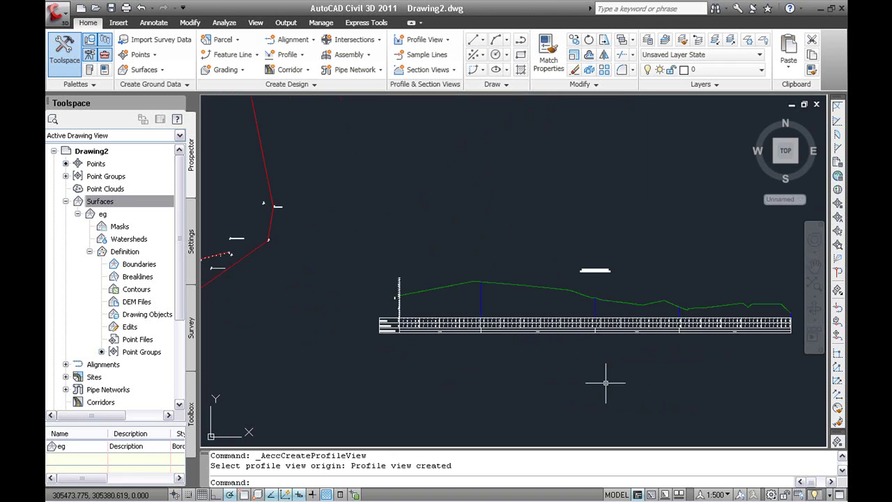
scroll(422, 308, "up", 3)
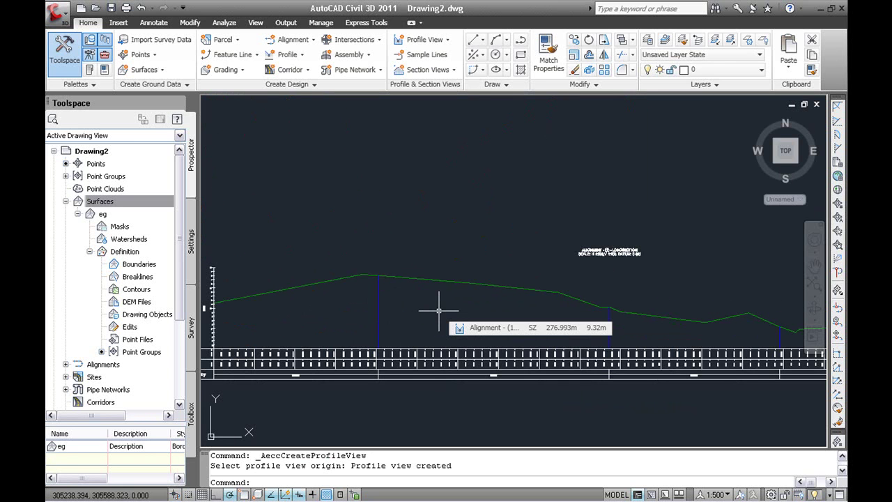
scroll(439, 310, "down", 2)
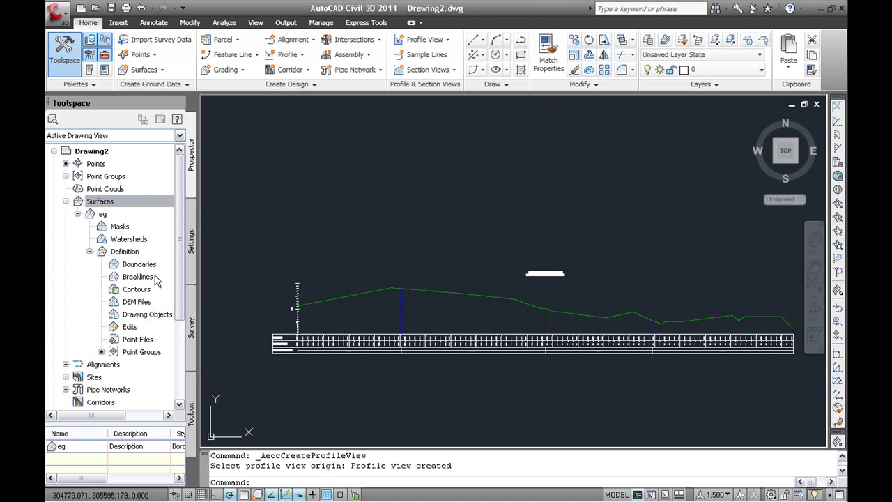
Step: Open the Borehole Importer and select Sample AGS File.ags from the G:\ folder as the input file
left_click(192, 406)
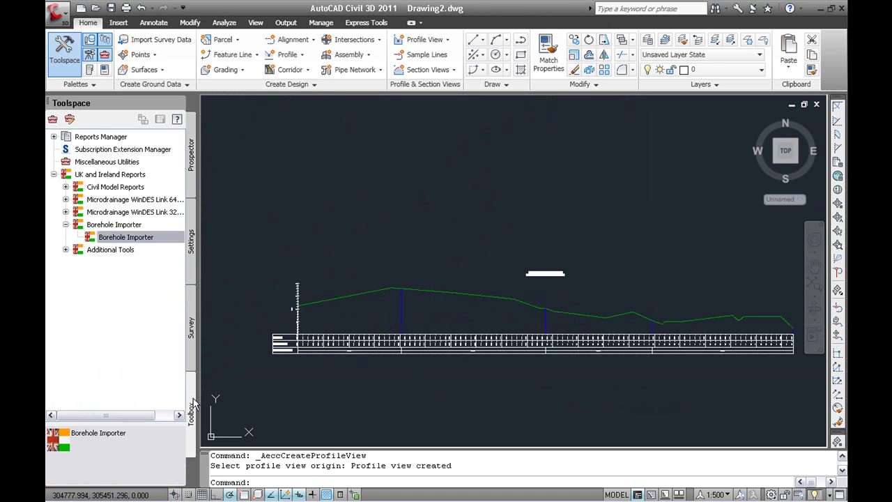
double_click(162, 236)
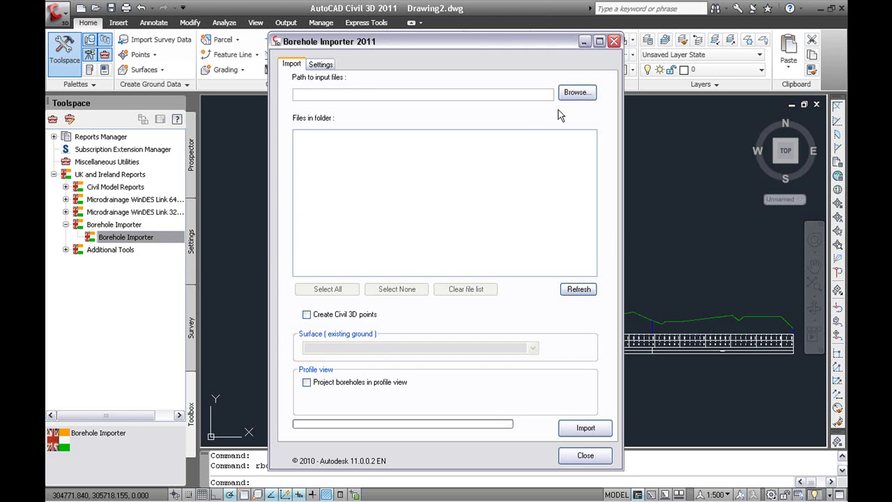
left_click(577, 92)
left_click(462, 351)
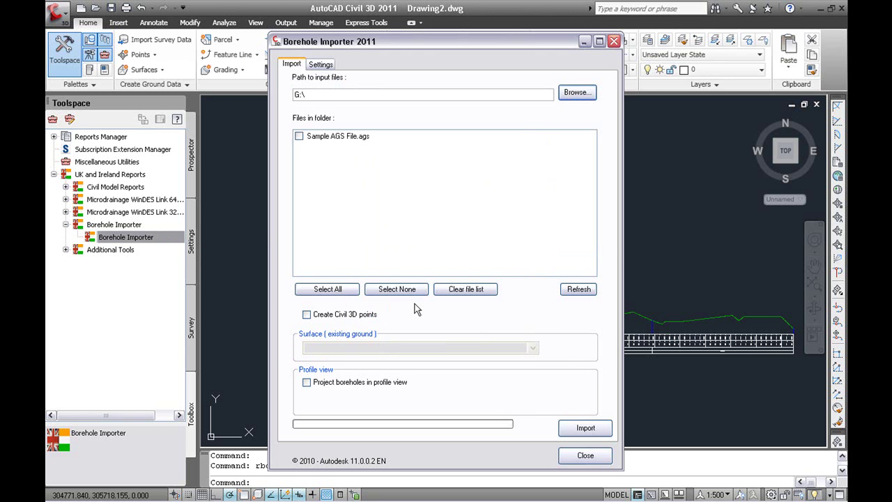
left_click(301, 137)
Step: Enable projecting boreholes in profile view and choose the Alignment - (1)/Alignment - (1) - Longsection view
left_click(307, 383)
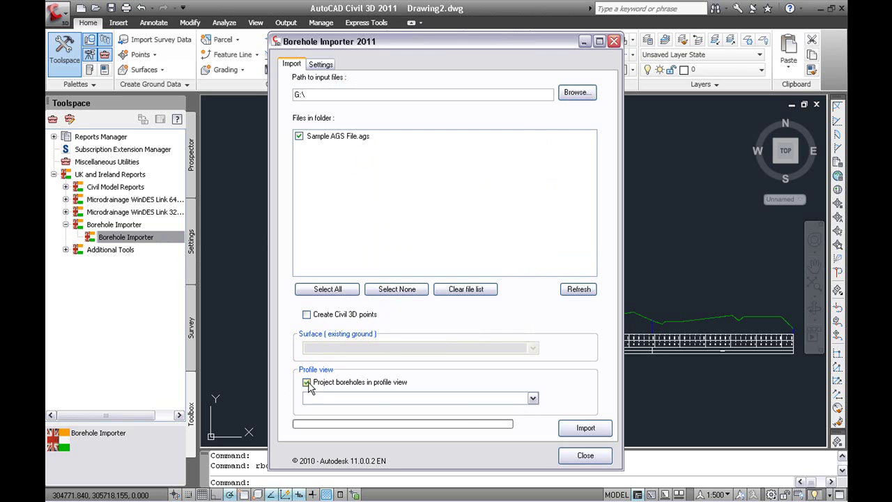
left_click(534, 399)
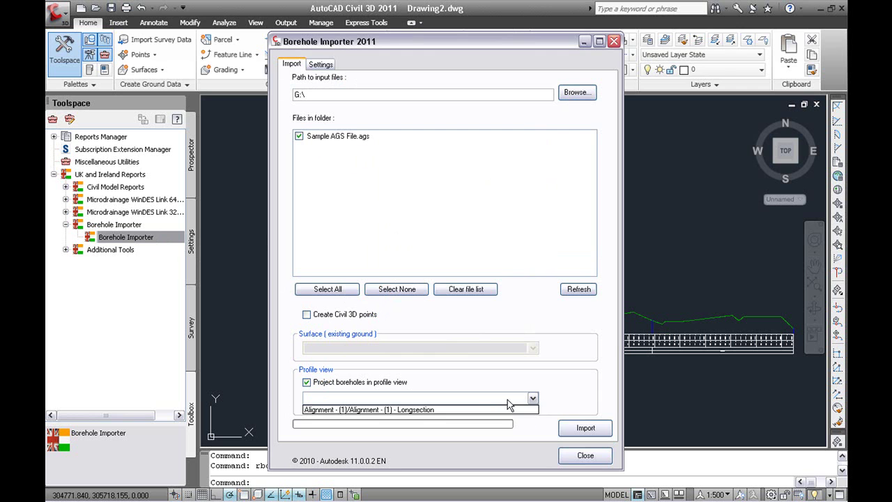
left_click(434, 410)
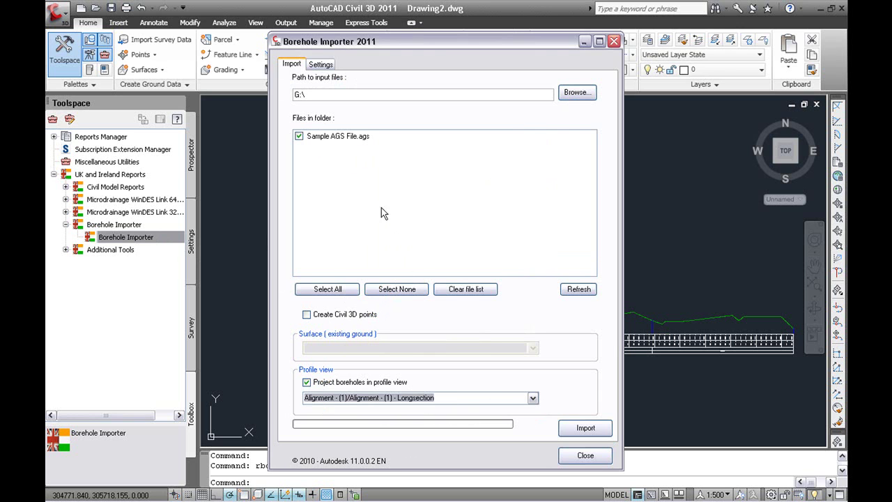
Step: Set the importer's maximum distance to alignment to 50 and import the boreholes into the chosen profile view
left_click(321, 64)
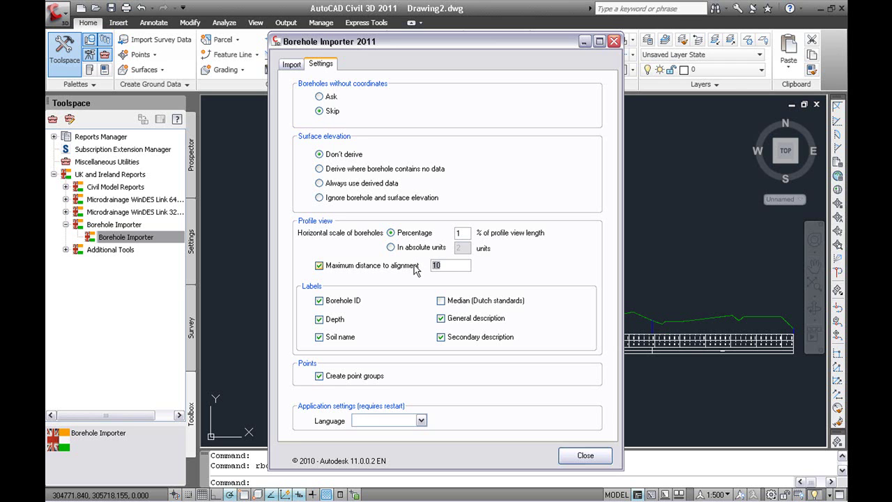
type("50")
left_click(292, 64)
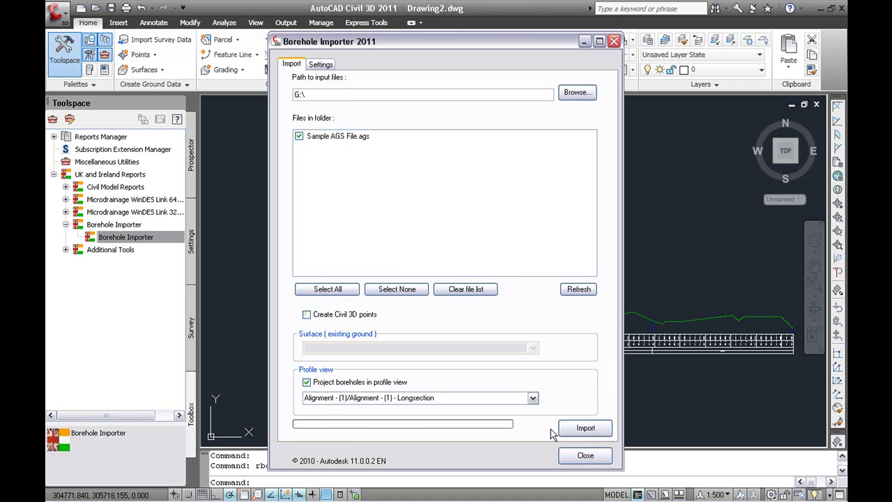
left_click(584, 429)
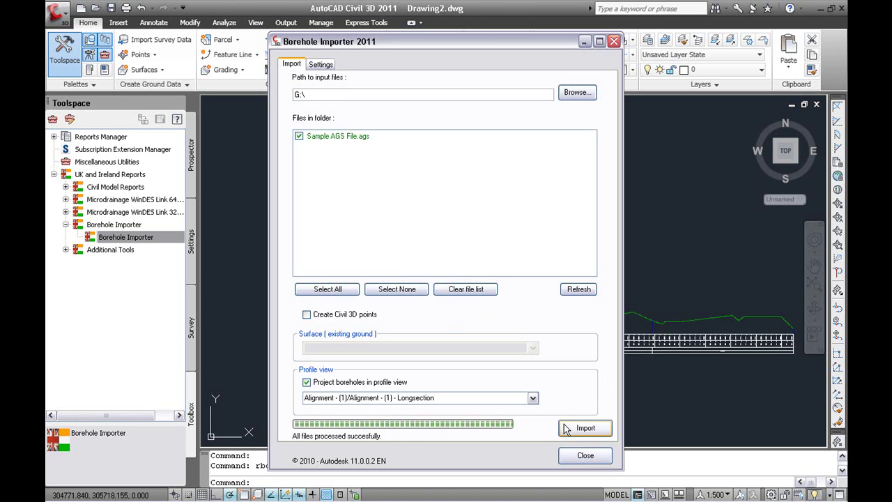
left_click(580, 457)
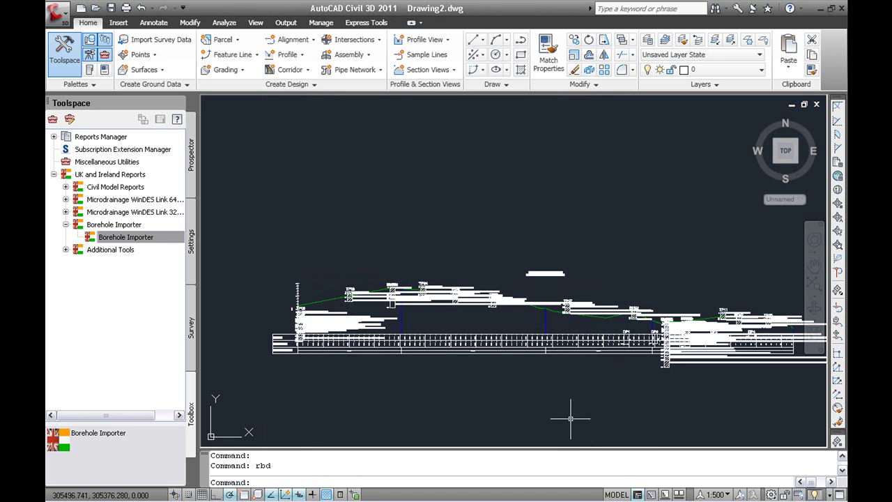
Step: Examine the projected borehole columns on the profile view, including TP06 and TP03 with their depths, hatching and soil descriptions
scroll(489, 299, "up", 5)
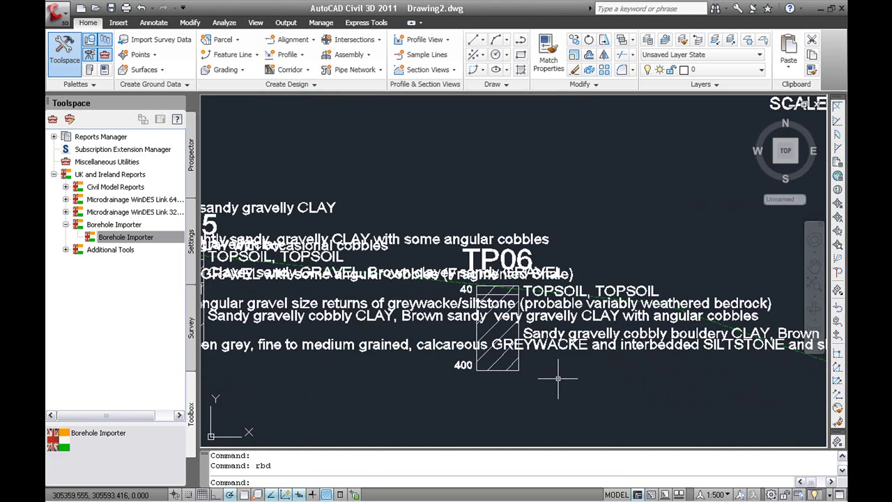
scroll(562, 376, "down", 2)
scroll(560, 381, "down", 3)
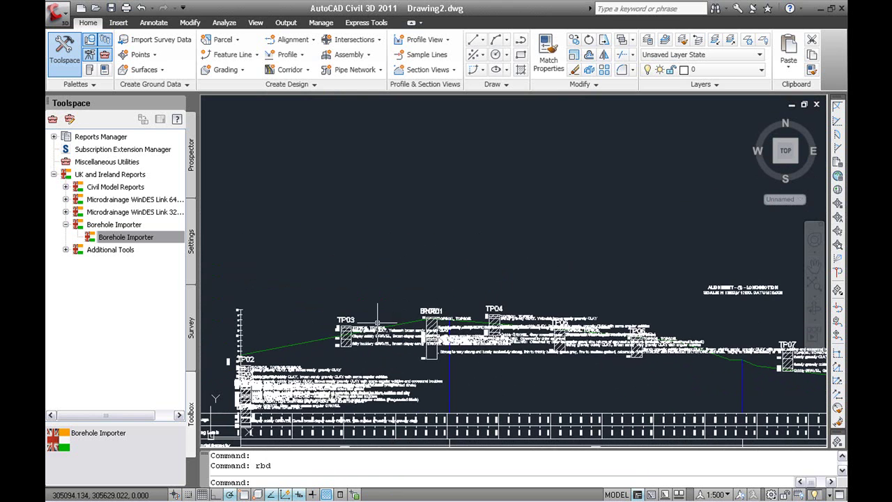
scroll(367, 345, "up", 5)
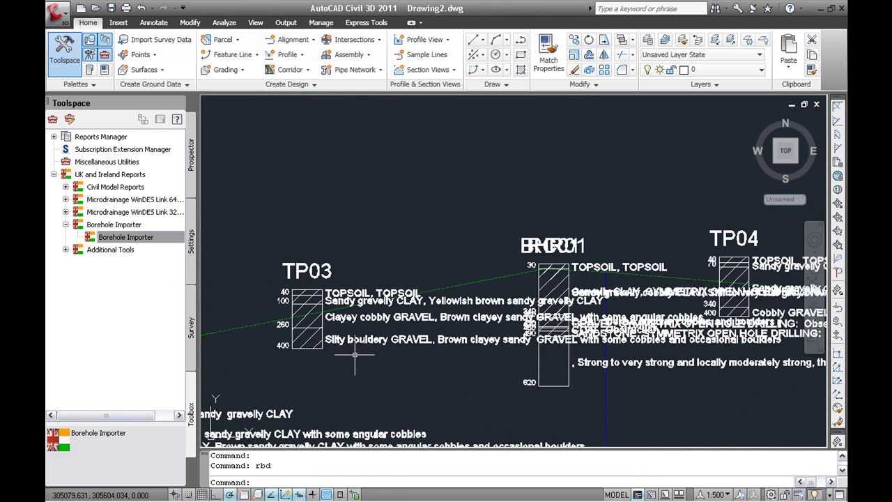
scroll(355, 355, "up", 3)
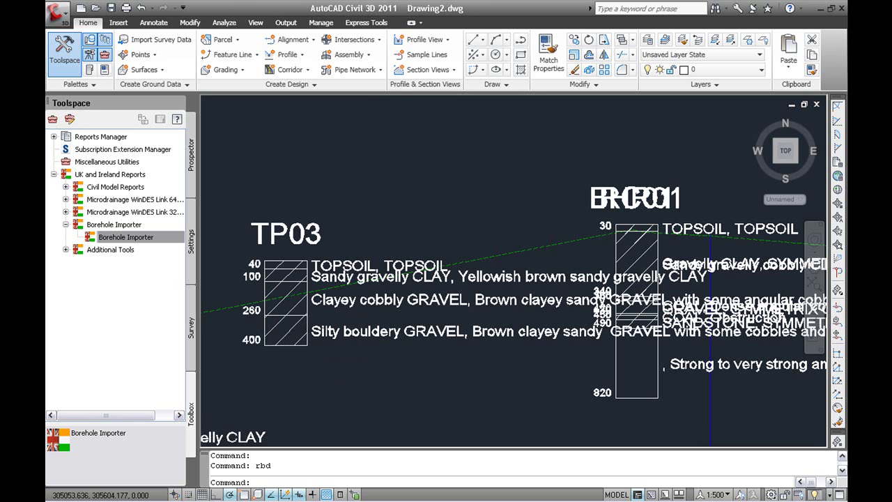
scroll(248, 352, "up", 2)
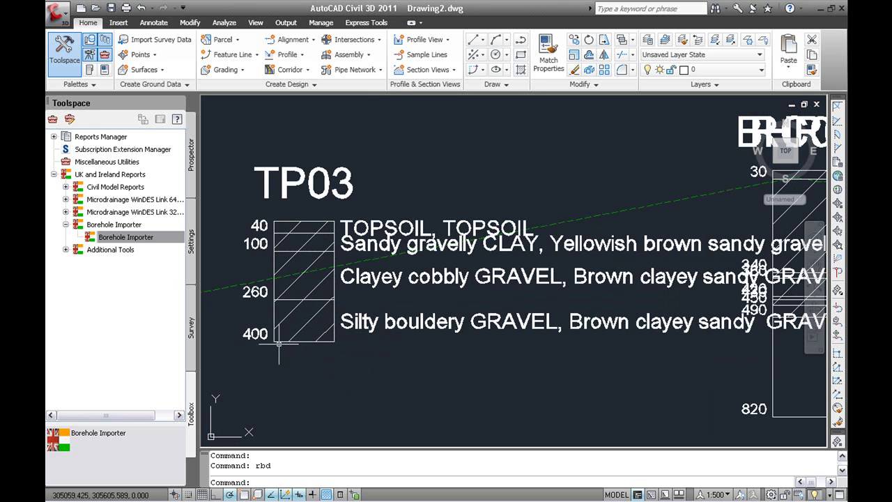
Step: Open the Cobbles shape style from the drawing's general multipurpose styles
left_click(191, 238)
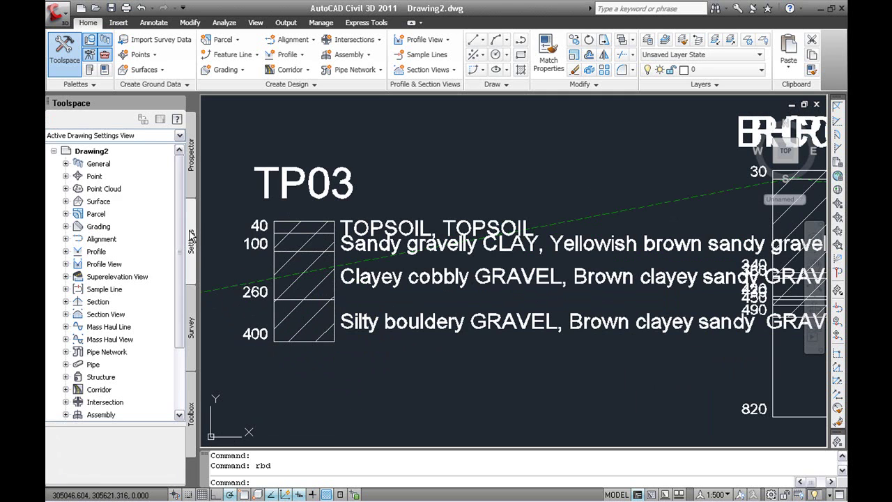
left_click(65, 163)
left_click(78, 177)
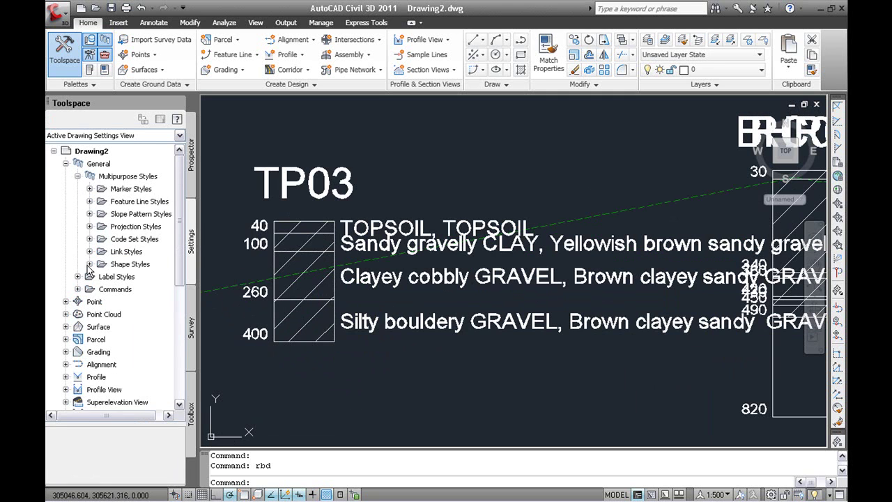
left_click(88, 264)
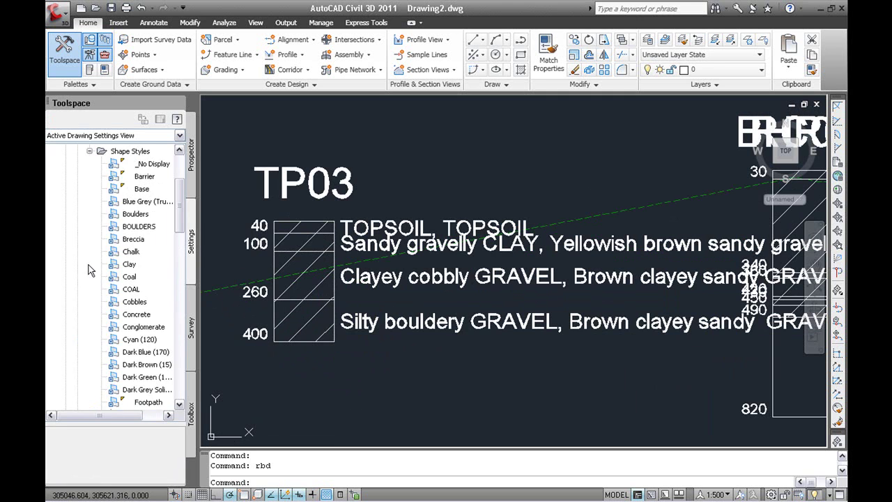
double_click(134, 302)
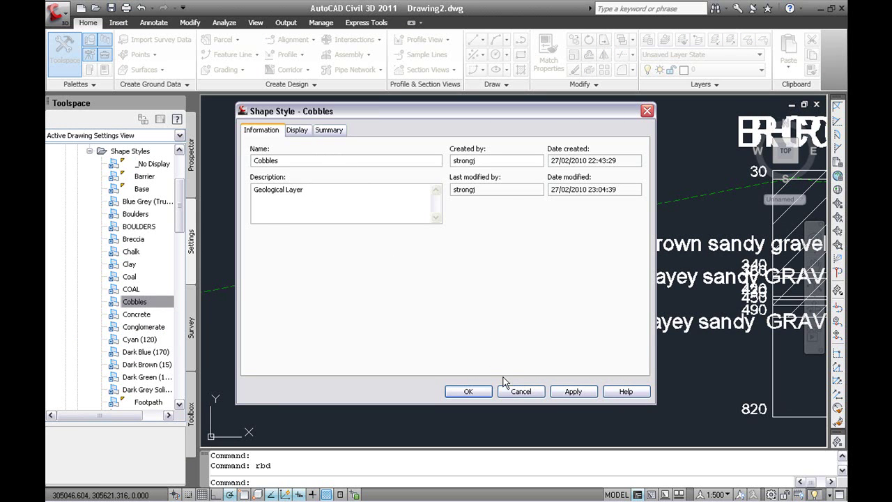
Step: Review the Shape Area Fill hatch pattern types and available ANSI patterns for the Cobbles style, then close it without changes
left_click(299, 131)
double_click(356, 341)
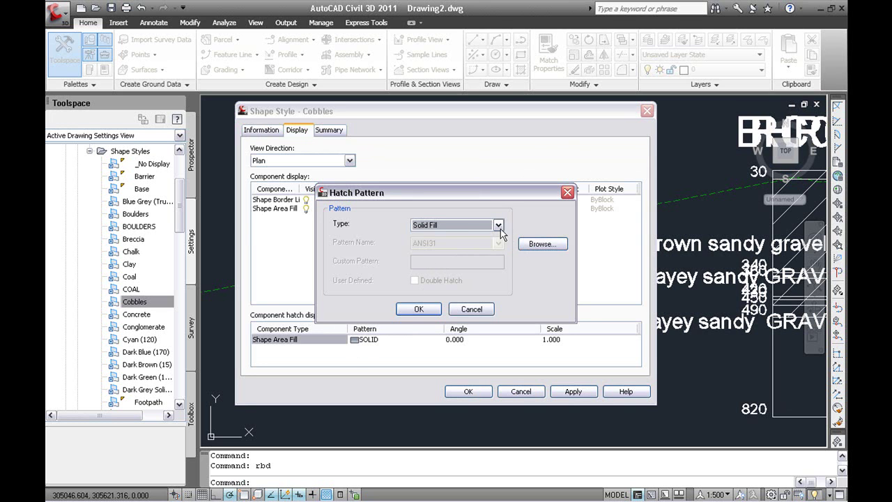
left_click(499, 224)
left_click(499, 224)
left_click(540, 246)
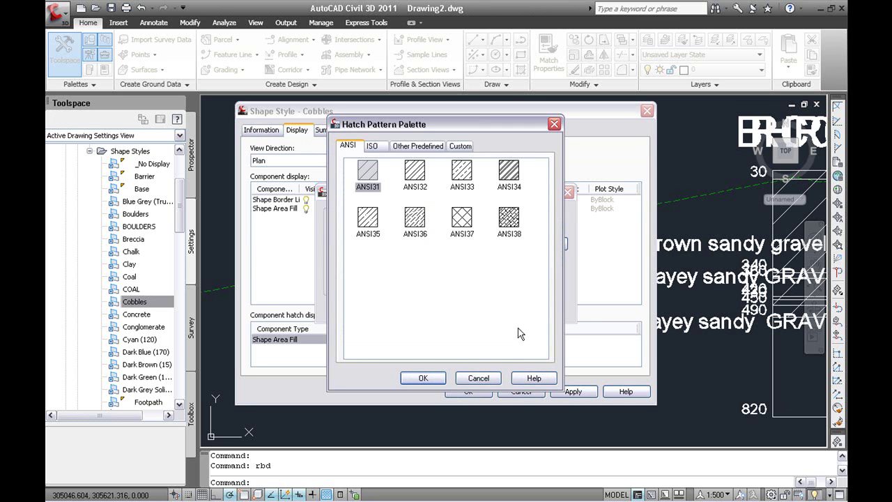
left_click(479, 378)
left_click(472, 313)
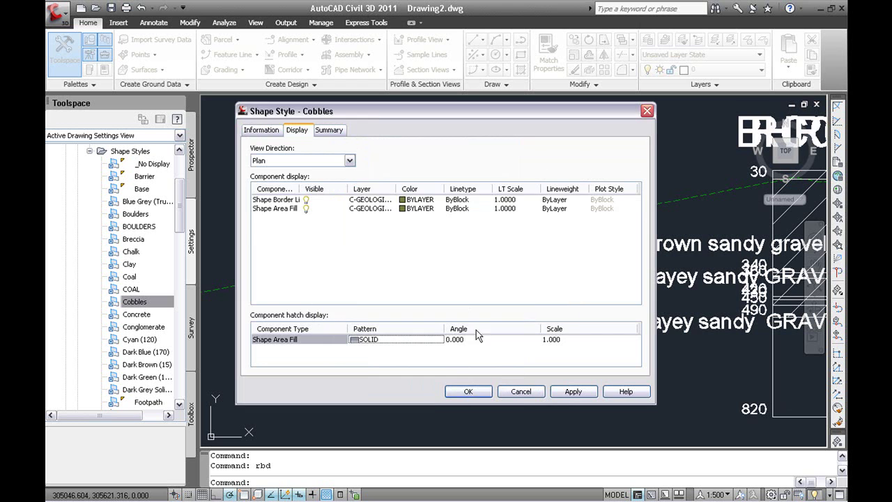
left_click(521, 391)
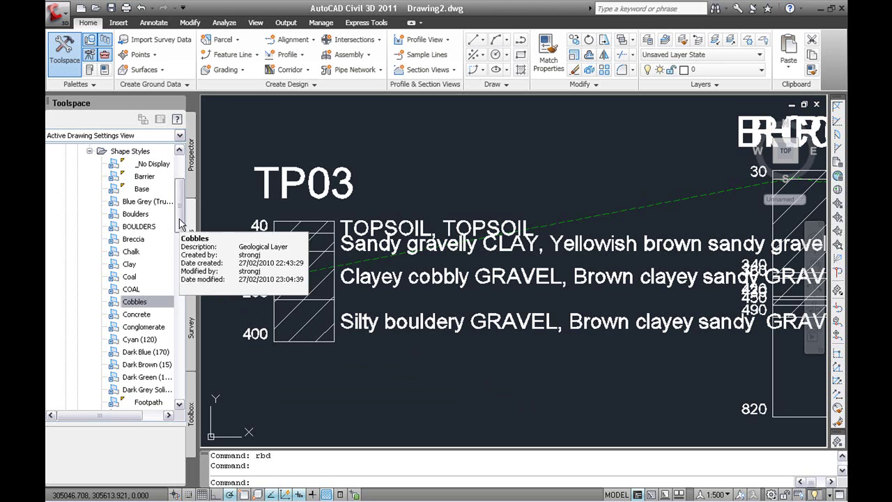
Step: Inspect the Gravel shape style's display settings and close it without changes
left_click_drag(179, 219, 180, 248)
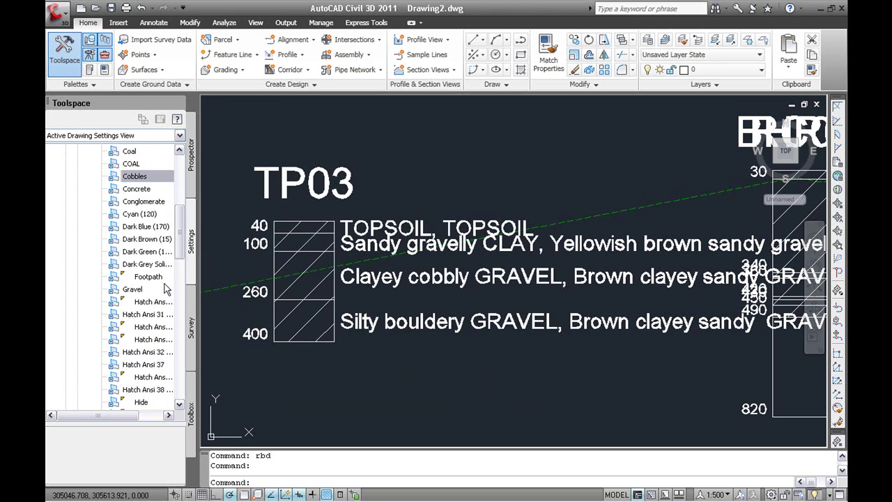
double_click(136, 292)
left_click(262, 130)
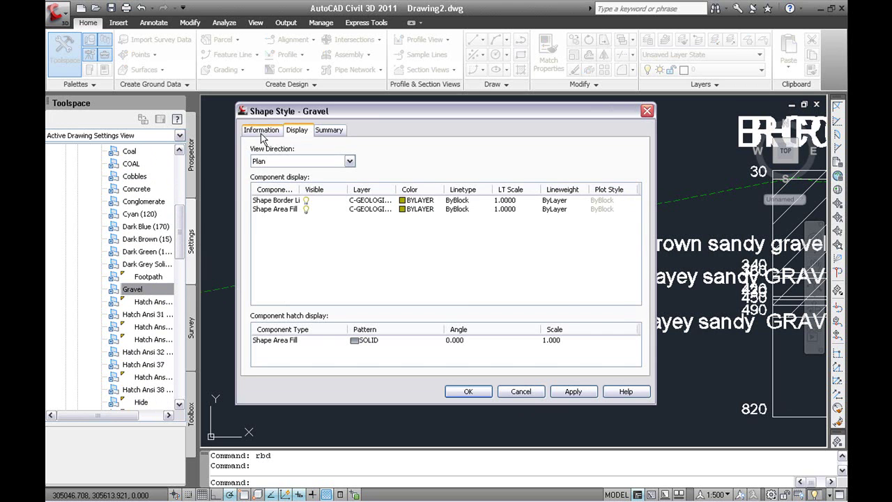
left_click(522, 391)
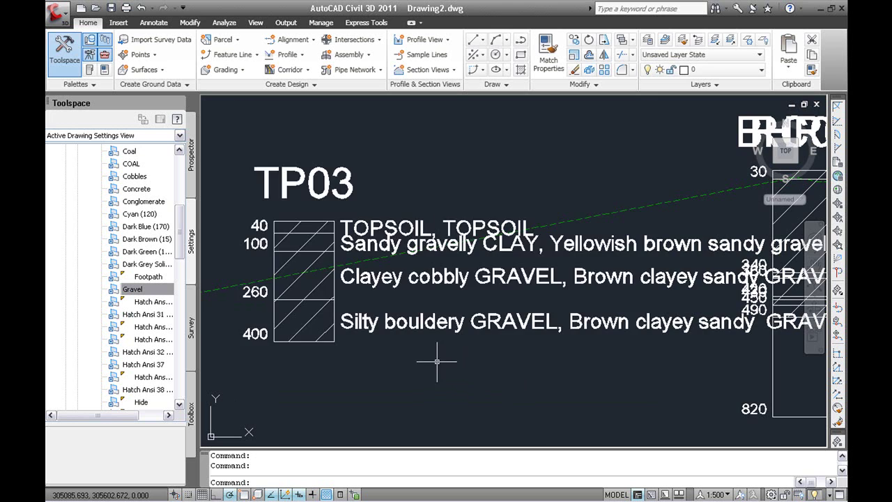
Step: Erase the borehole columns and labels lying along the profile view, keeping the profile view itself
scroll(426, 362, "down", 3)
scroll(417, 368, "down", 2)
scroll(394, 327, "down", 1)
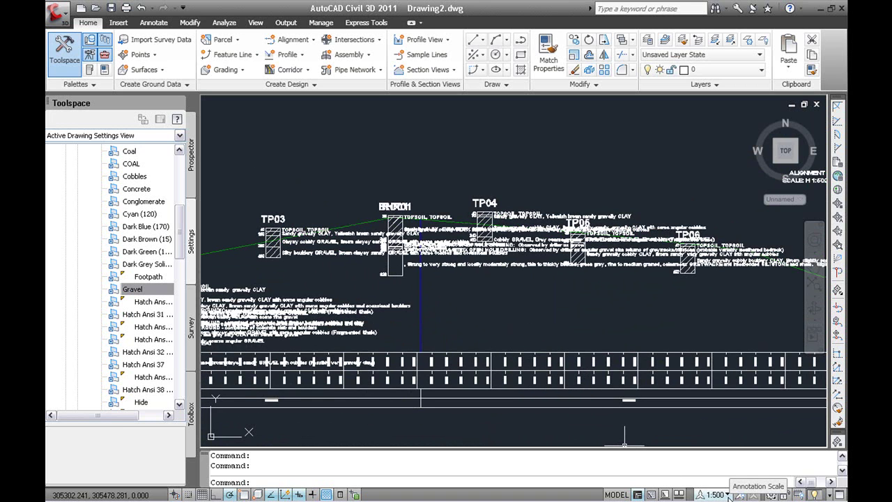
scroll(471, 302, "down", 2)
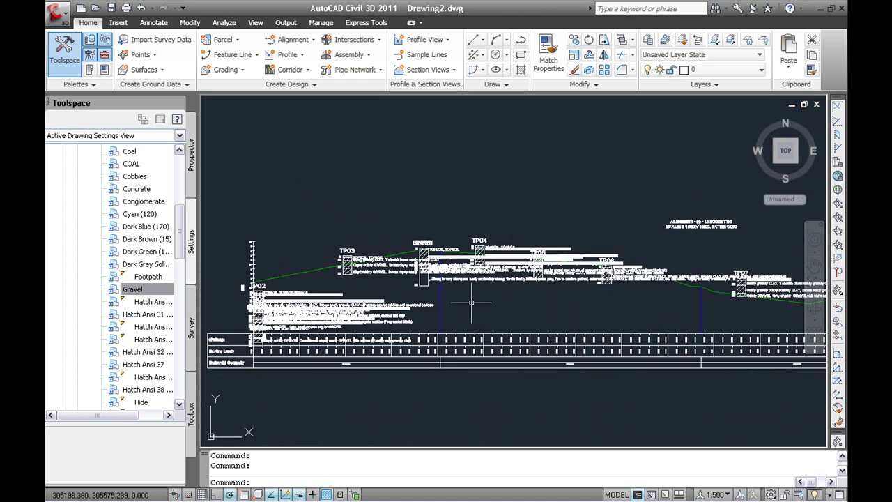
scroll(523, 300, "down", 3)
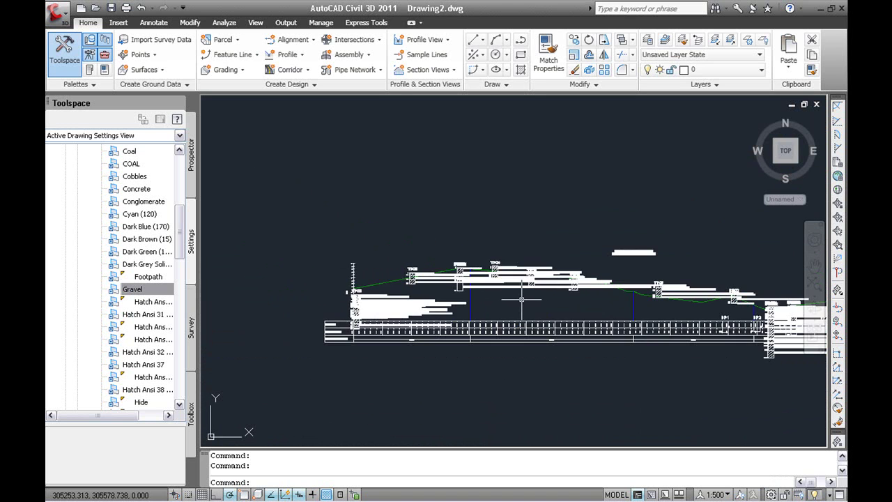
middle_click_drag(522, 300, 469, 296)
type("e")
key("Return")
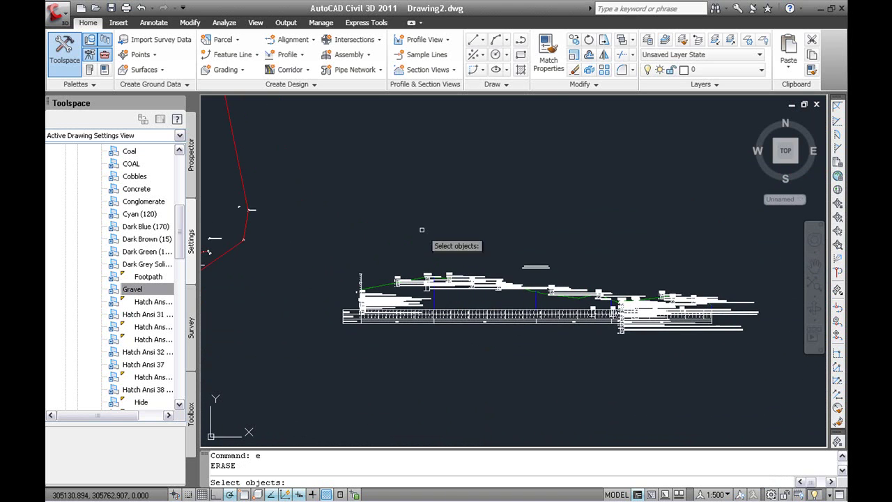
left_click(389, 226)
left_click(697, 369)
key("Return")
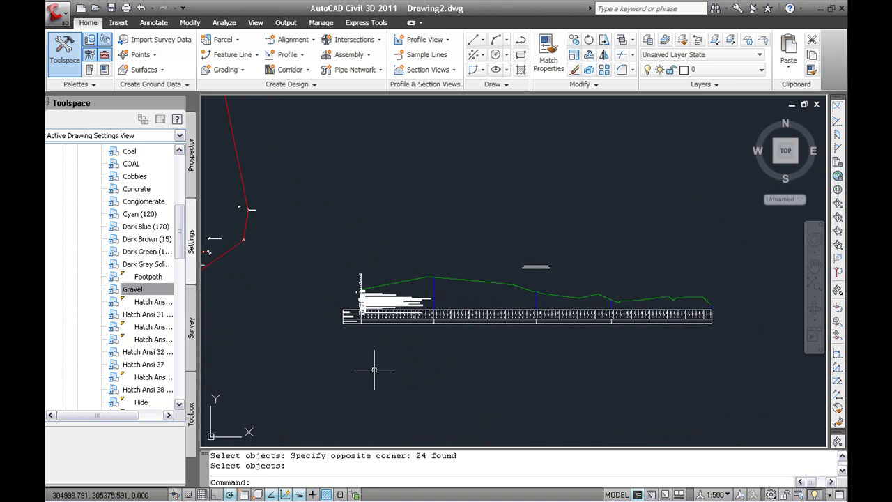
Step: Erase the remaining borehole graphics and labels clustered at the start of the profile view
type("e")
key("Return")
left_click(314, 363)
left_click(488, 278)
key("Return")
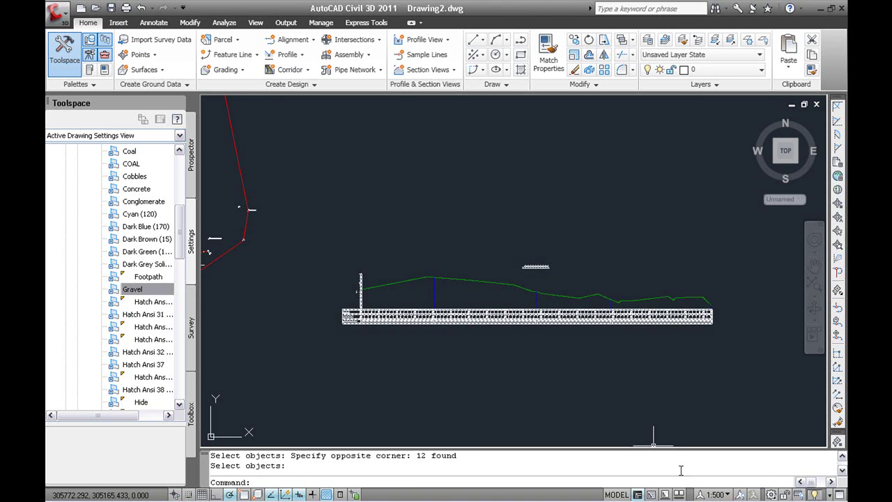
Step: Set the drawing's annotation scale to 1:200
left_click(707, 495)
left_click(727, 340)
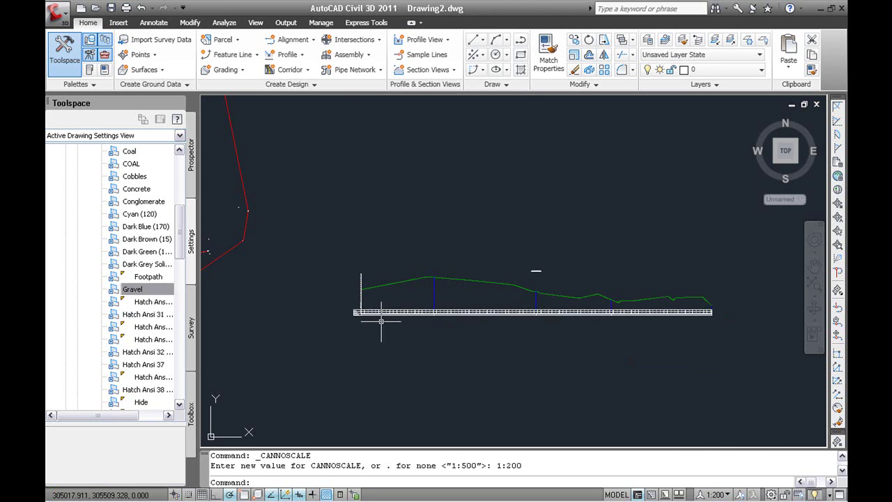
scroll(361, 311, "up", 2)
Step: Reopen the Borehole Importer and select Sample AGS File.ags from the G:\ folder for import
left_click(190, 398)
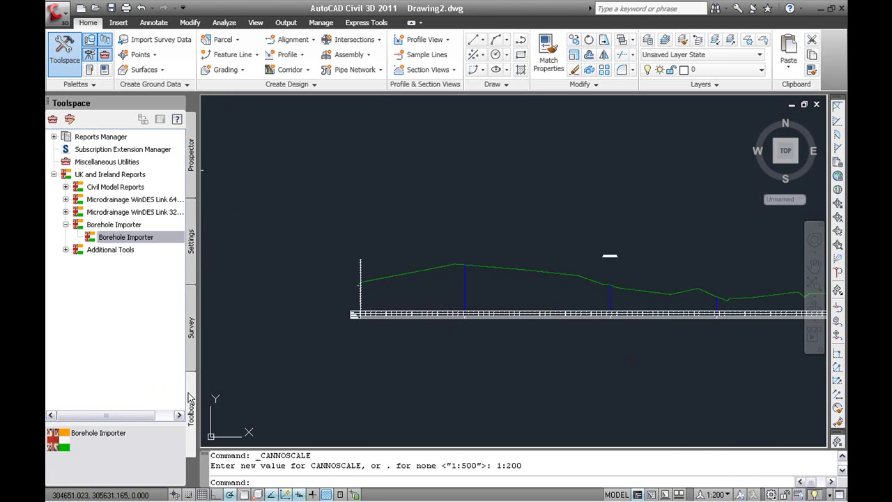
double_click(126, 239)
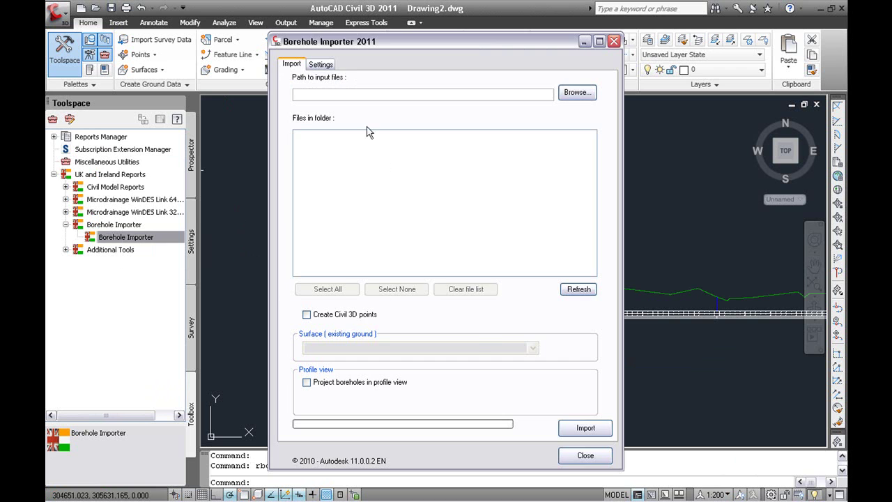
left_click(577, 92)
left_click(464, 349)
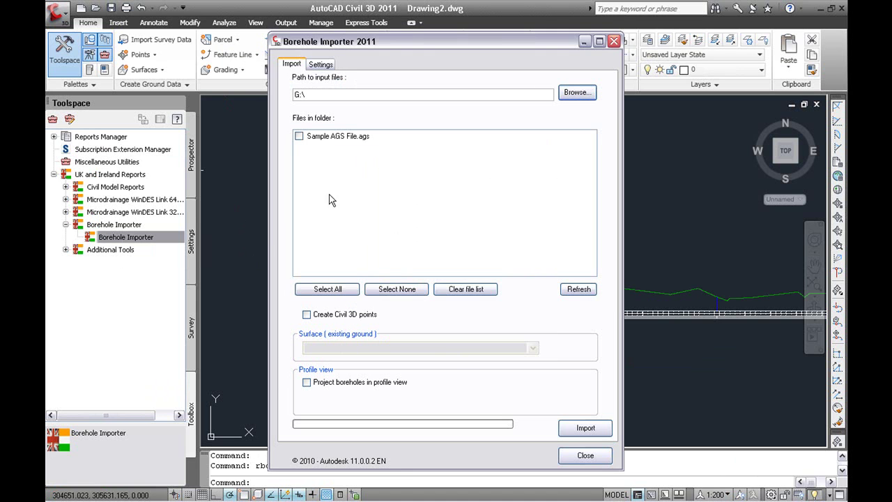
left_click(299, 136)
Step: Turn on projecting boreholes in profile view and pick Alignment - (1)/Alignment - (1) - Longsection as the target view
left_click(306, 383)
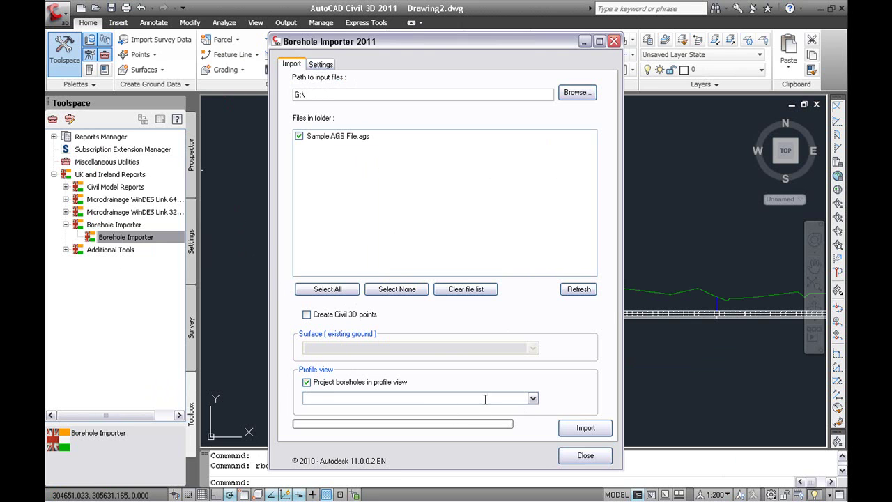
left_click(532, 398)
left_click(481, 411)
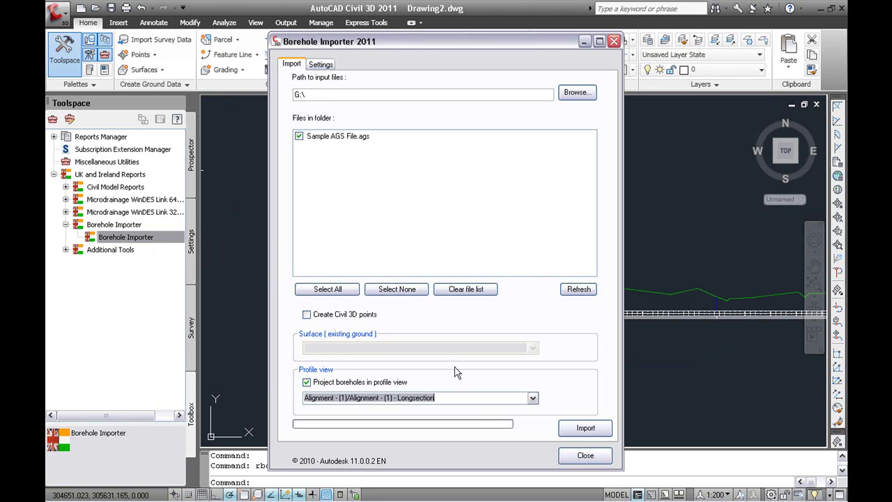
Step: Reduce the importer's maximum distance to alignment and turn off the Secondary description label
left_click(321, 64)
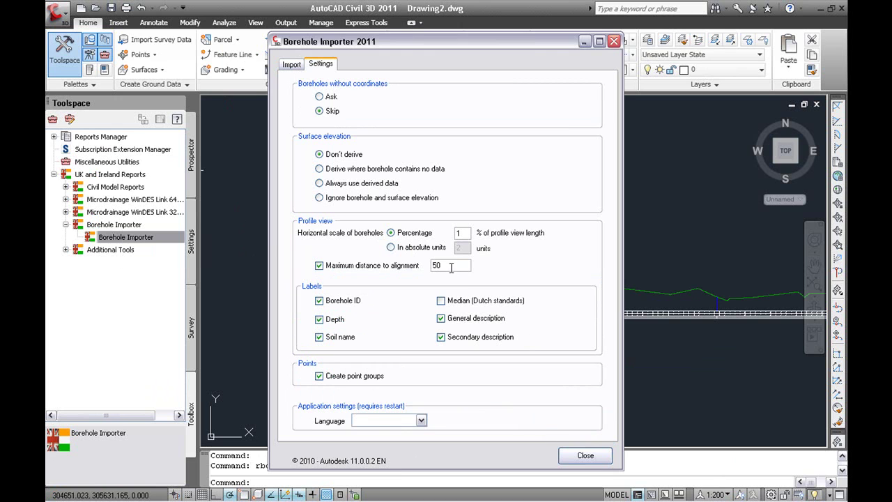
type("0")
left_click(441, 338)
Step: Import the boreholes into the longsection profile view with the revised settings and close the importer
left_click(291, 64)
left_click(571, 428)
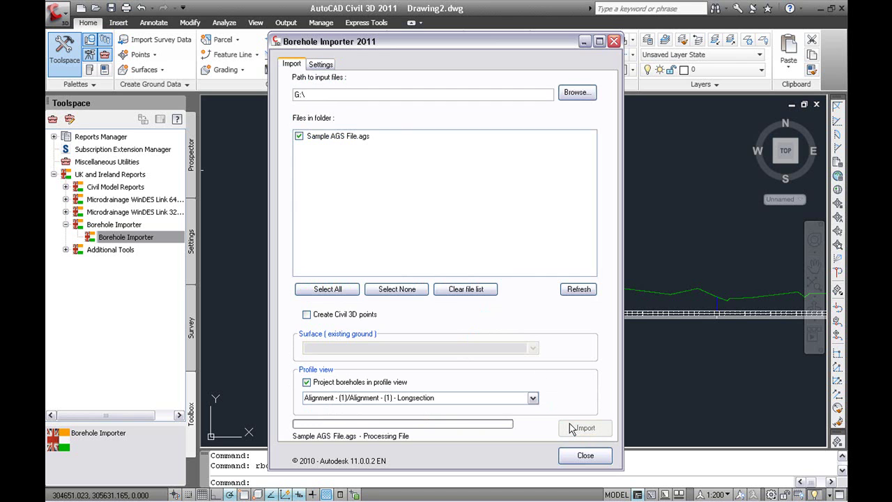
left_click(583, 455)
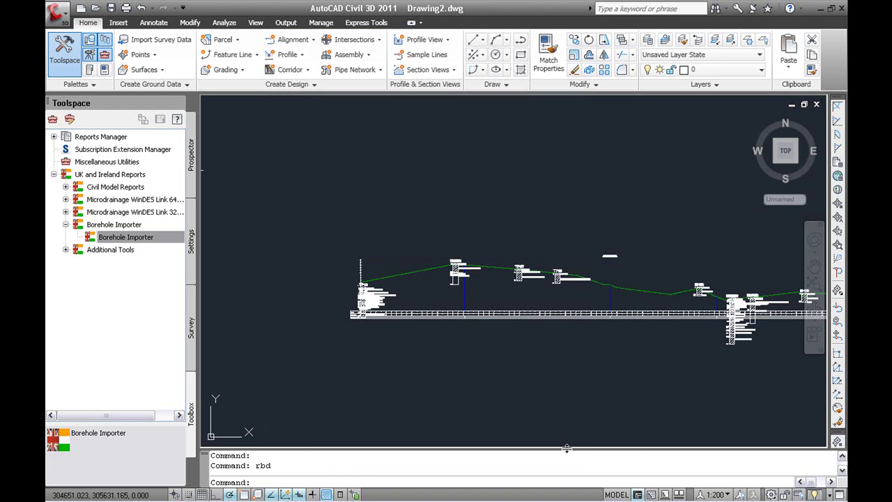
scroll(530, 322, "up", 8)
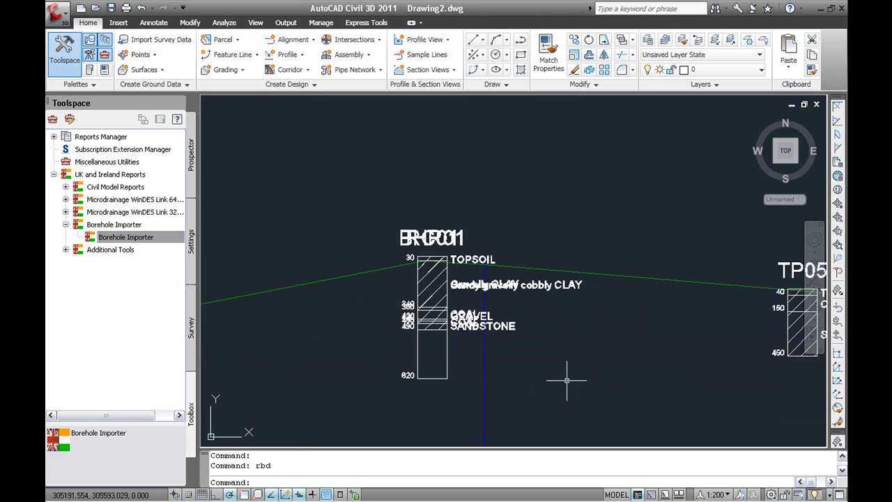
middle_click_drag(567, 370, 295, 355)
middle_click_drag(462, 330, 270, 327)
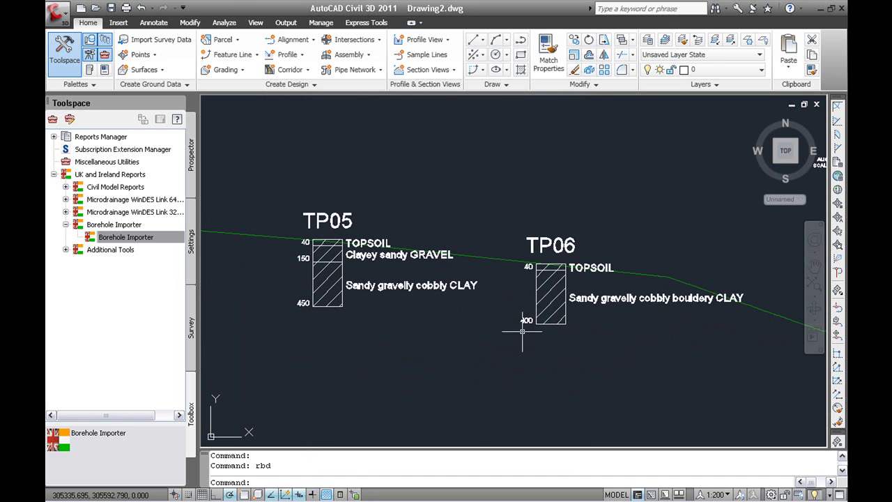